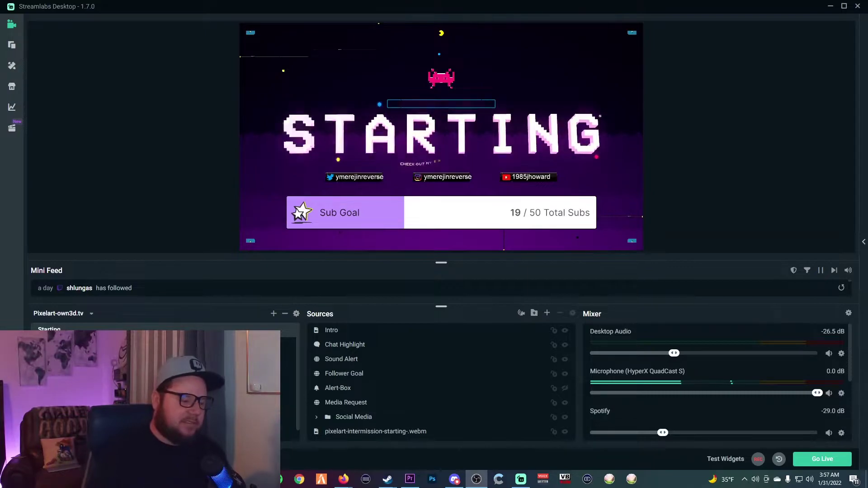
Step: Bring up Voicemeeter Banana, look over the VB-Audio Virtual Cable control panel and minimize that panel
click(542, 480)
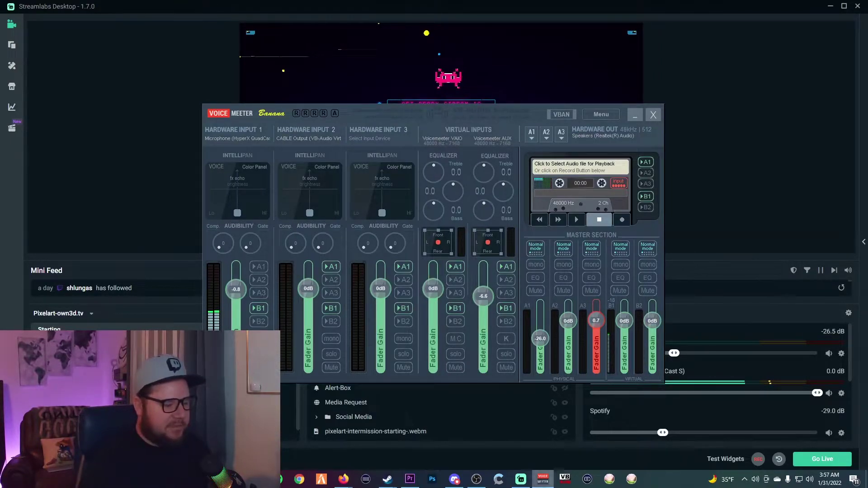
click(565, 479)
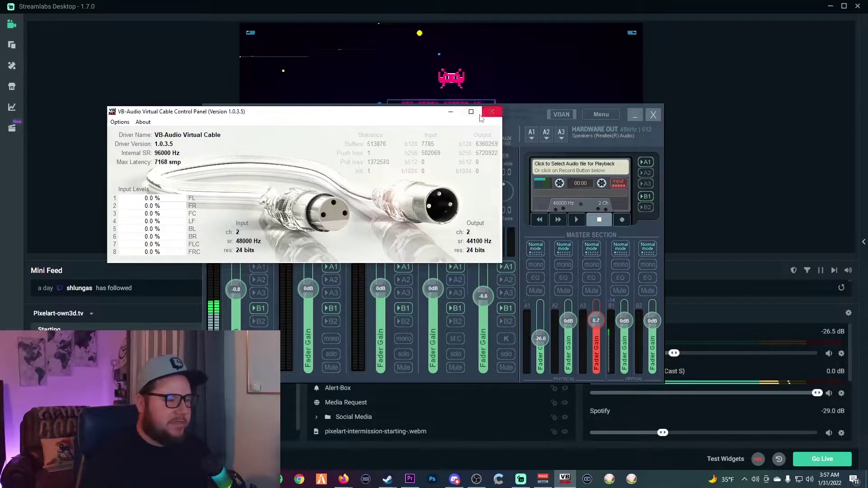
click(452, 112)
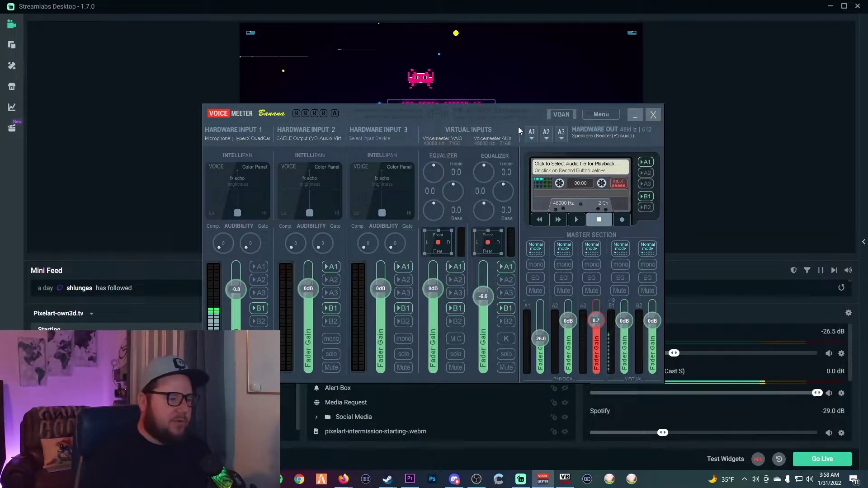
Step: Check the max latency and internal sampling rate options of the VB-Audio Virtual Cable, leaving them as set, and minimize its control panel
click(565, 480)
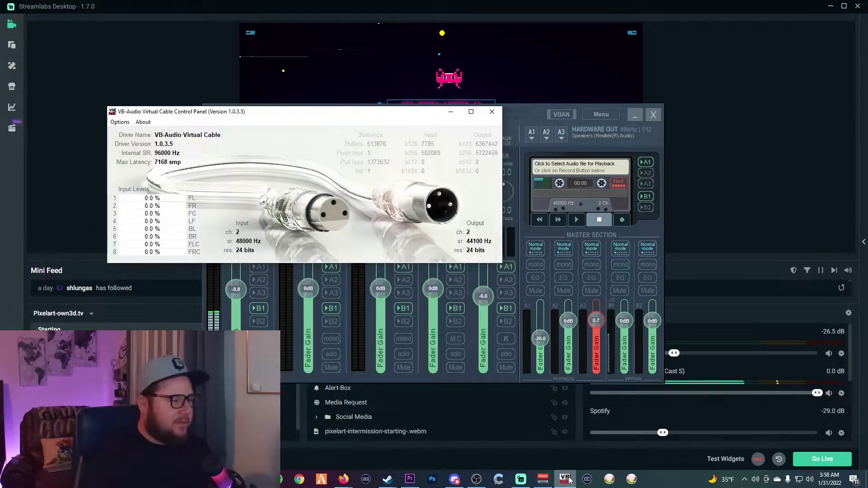
click(120, 122)
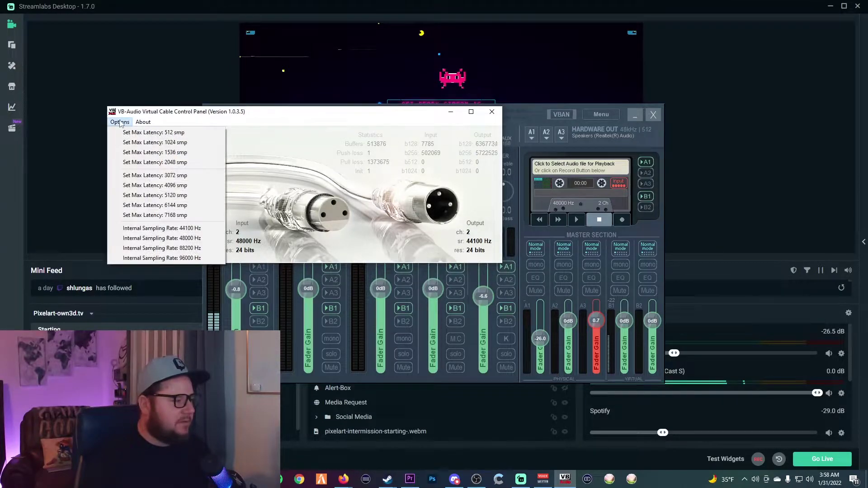
click(120, 123)
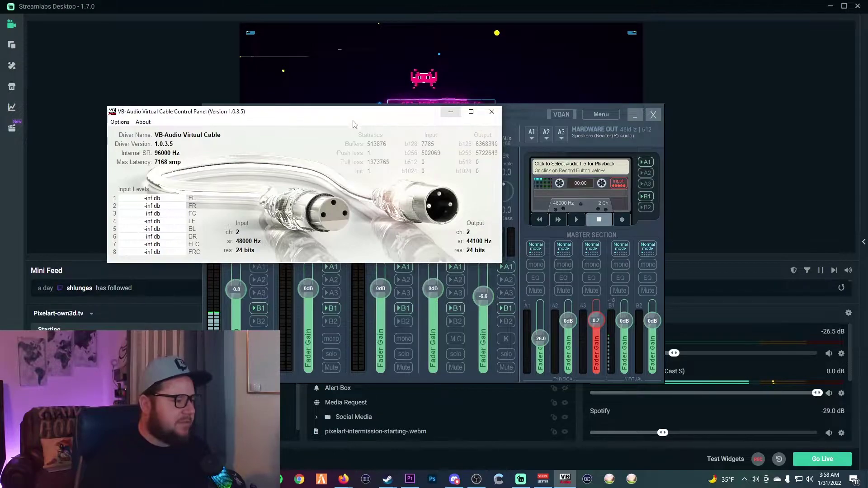
click(450, 113)
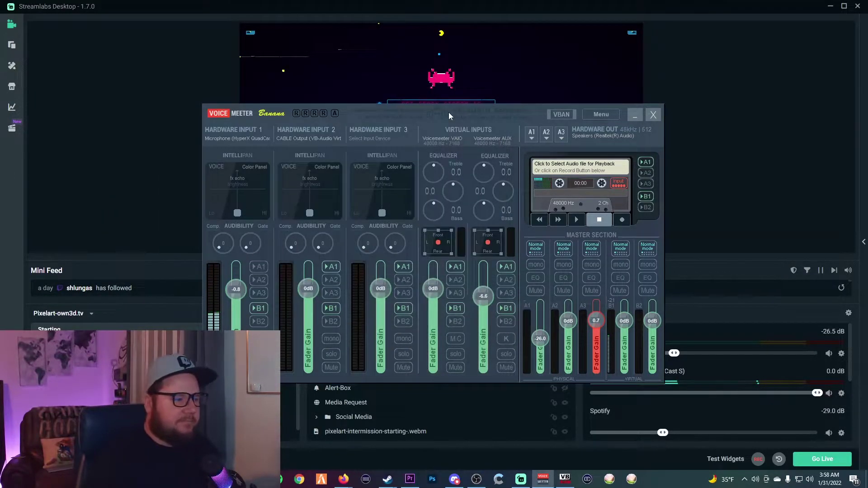
Step: Review the devices offered for hardware output A1 and for Hardware Inputs 1 and 2 in Voicemeeter without changing any selection
click(532, 134)
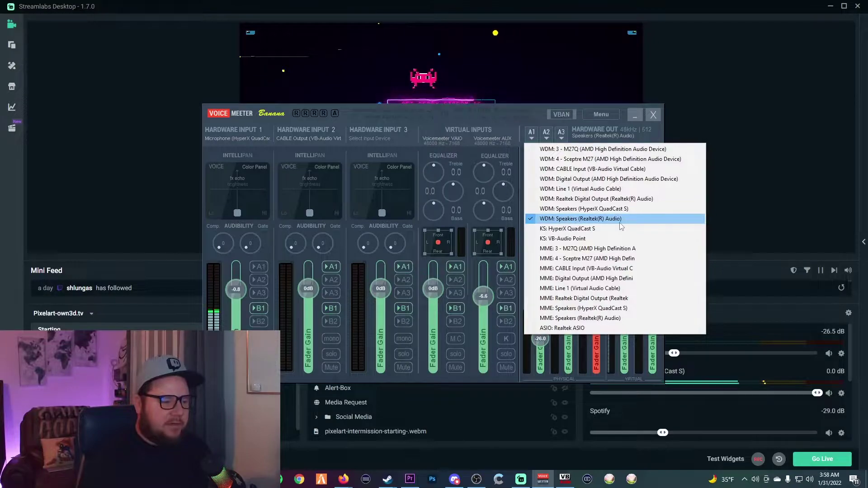
click(361, 112)
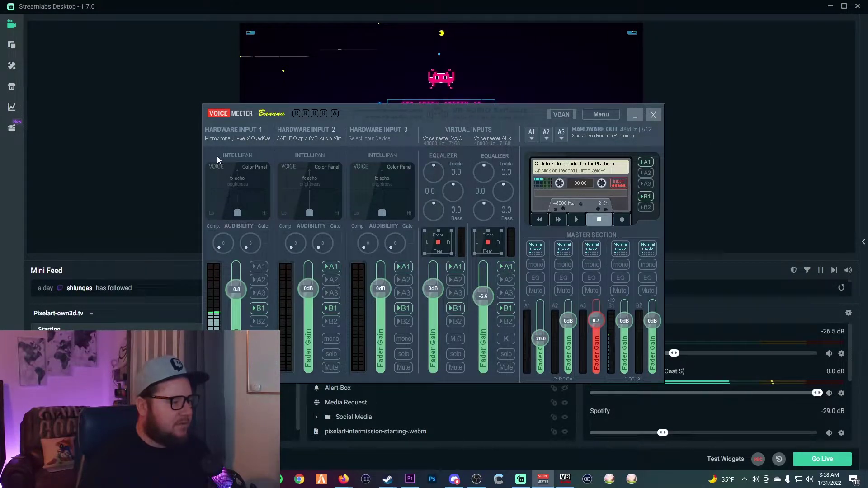
click(250, 130)
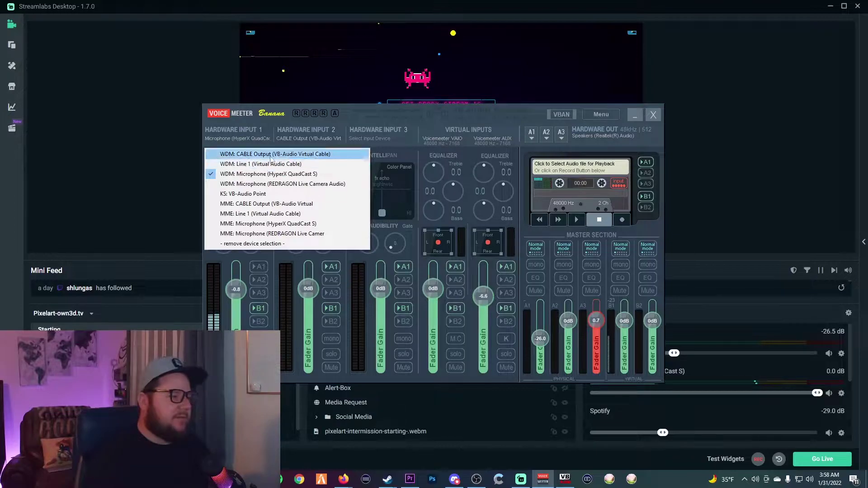
click(293, 132)
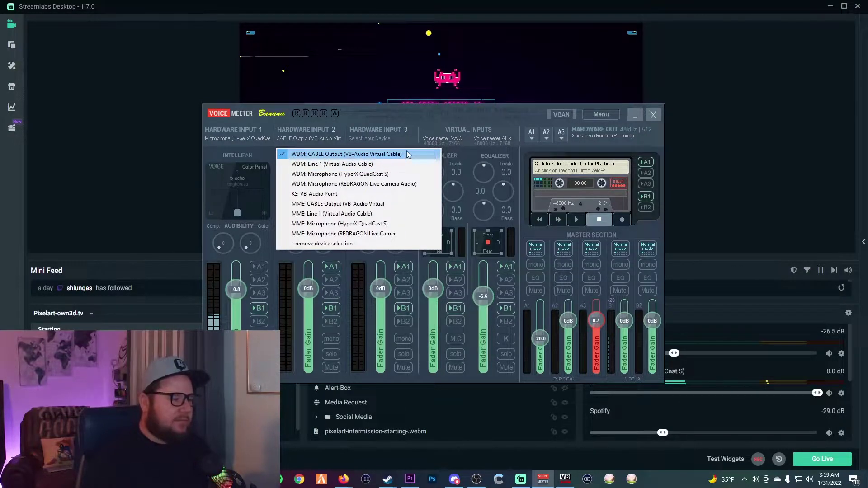
click(564, 482)
click(565, 482)
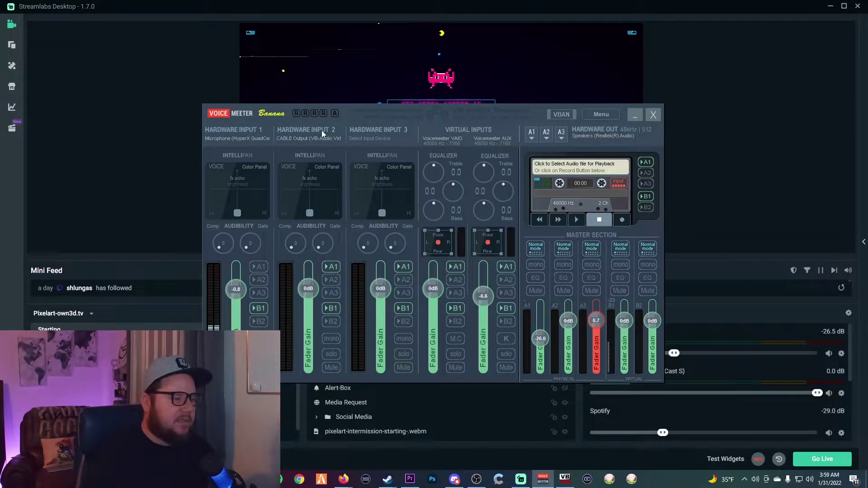
Step: Raise the A1 master fader gain to about -24.7 dB and minimize Voicemeeter
drag(535, 336, 538, 340)
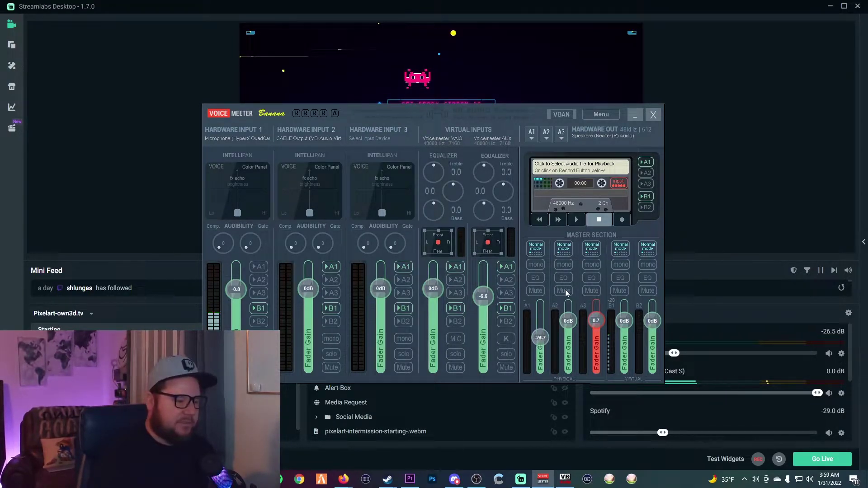
click(635, 115)
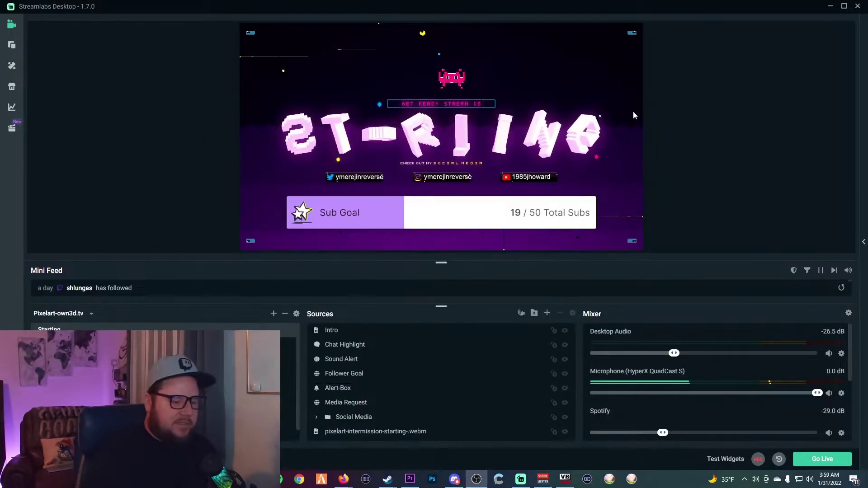
Step: Check the system's app volumes and playback device list, view the full Volume Mixer and close it
click(754, 483)
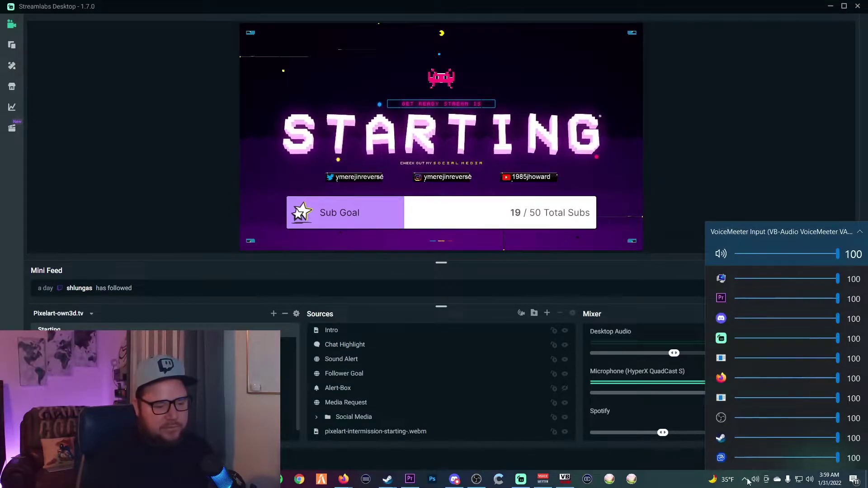
right_click(754, 483)
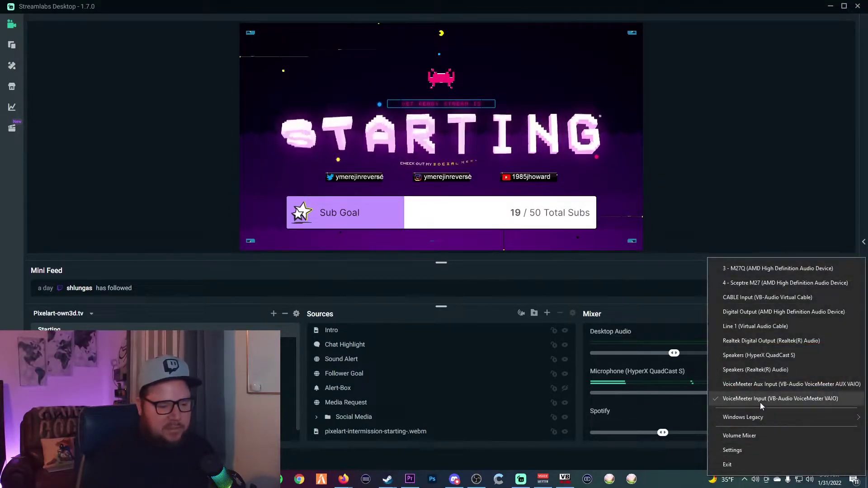
click(758, 436)
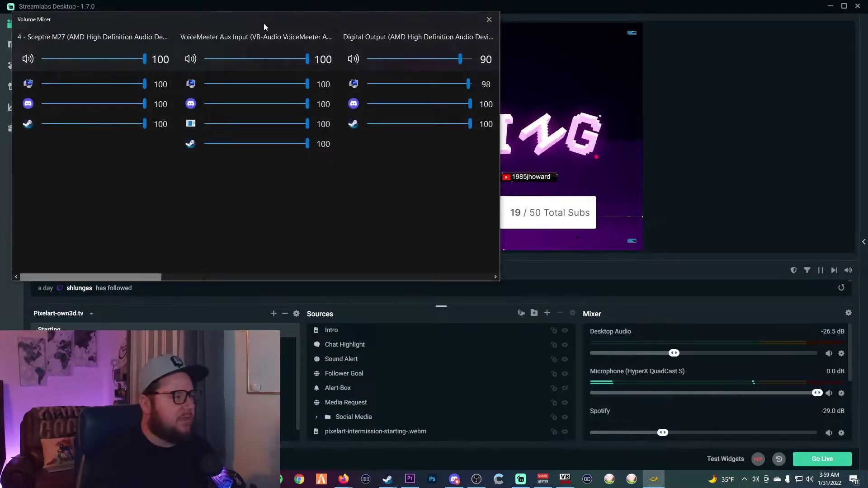
click(488, 19)
Step: Open the settings of the system tray volume control and close them again
click(754, 480)
right_click(755, 481)
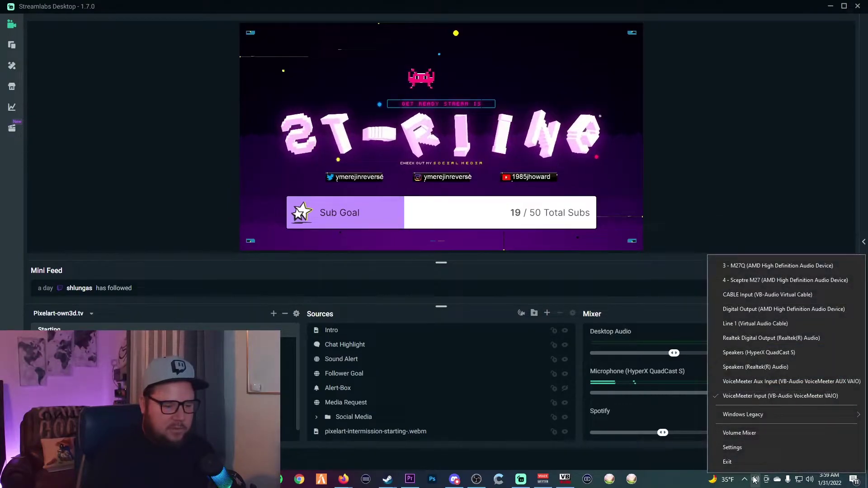
click(763, 446)
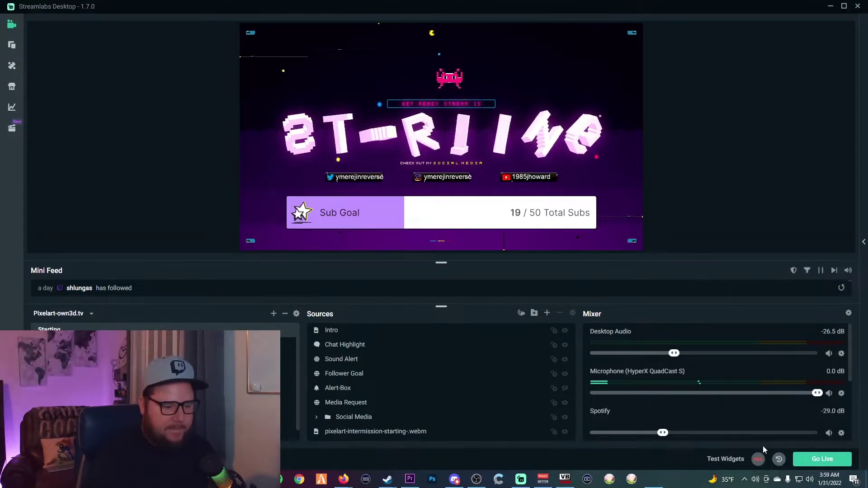
click(604, 107)
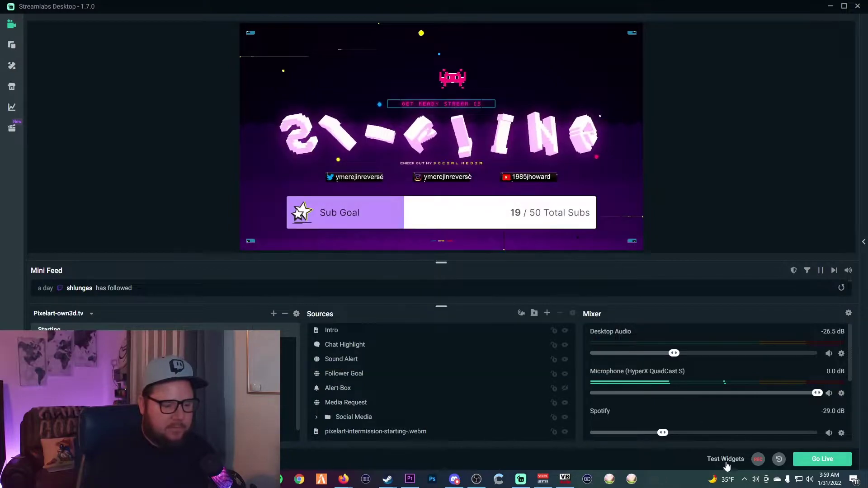
Step: View the Windows legacy Volume Mixer for the VoiceMeeter Input device and close it
right_click(754, 480)
click(766, 403)
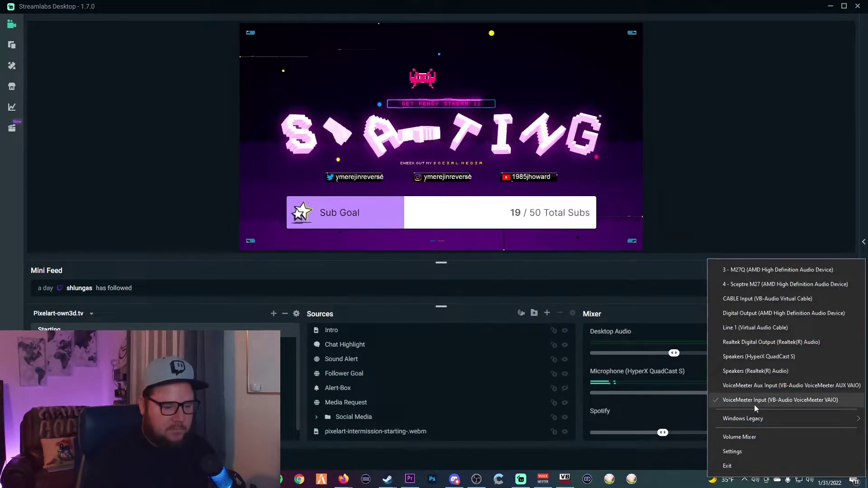
mouse_move(752, 419)
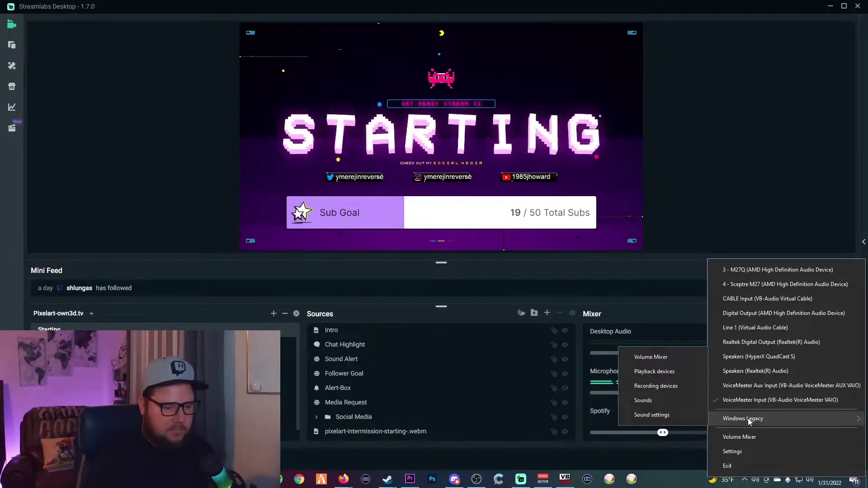
click(638, 357)
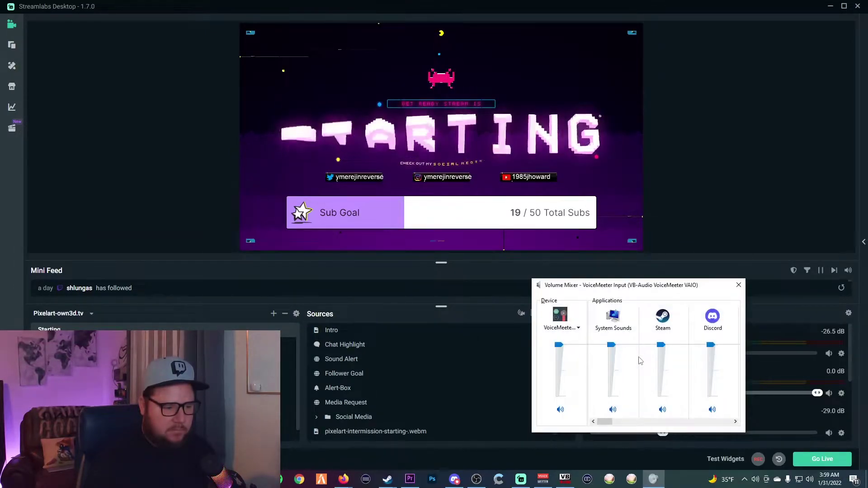
click(735, 287)
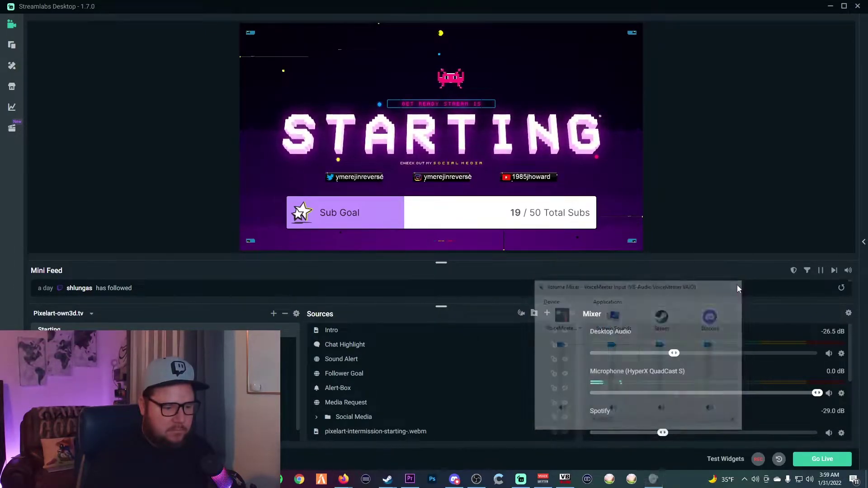
Step: Show the tray volume control's app volumes and expand it to list every playback device
click(759, 484)
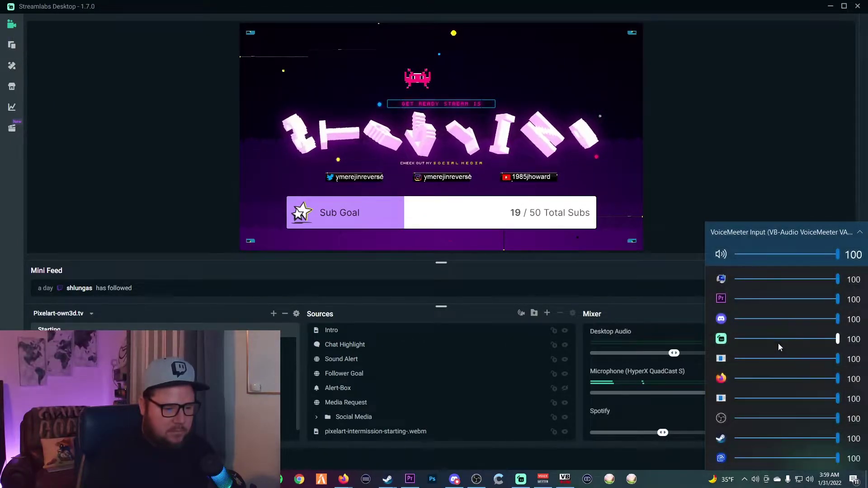
click(756, 481)
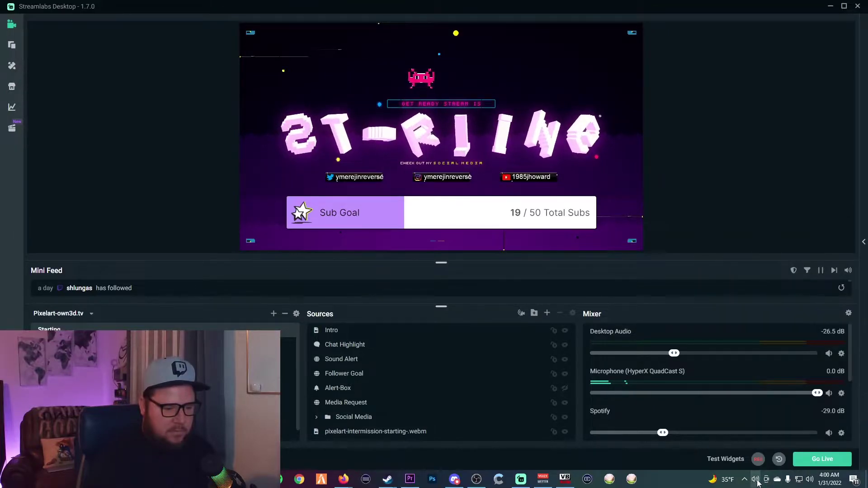
click(757, 481)
click(860, 232)
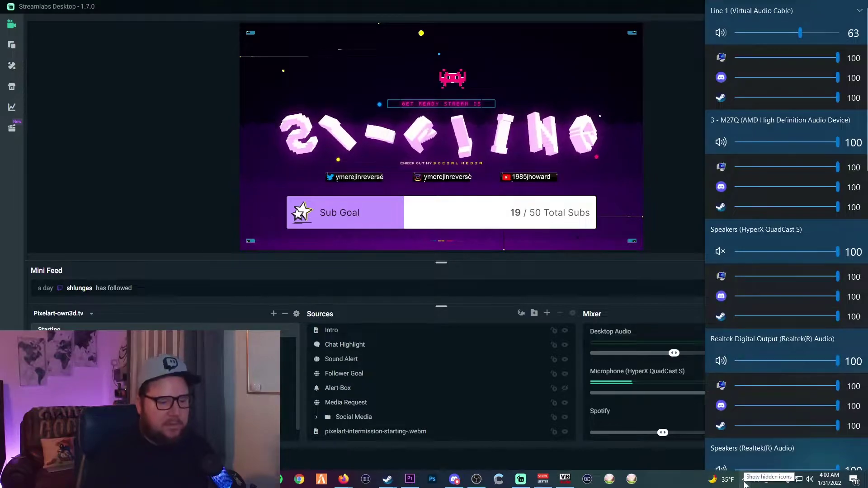
click(744, 481)
click(756, 480)
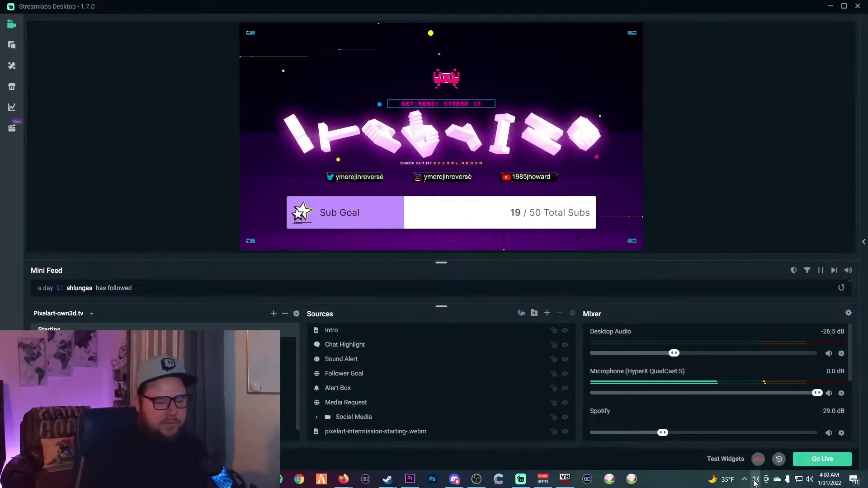
click(756, 480)
click(757, 481)
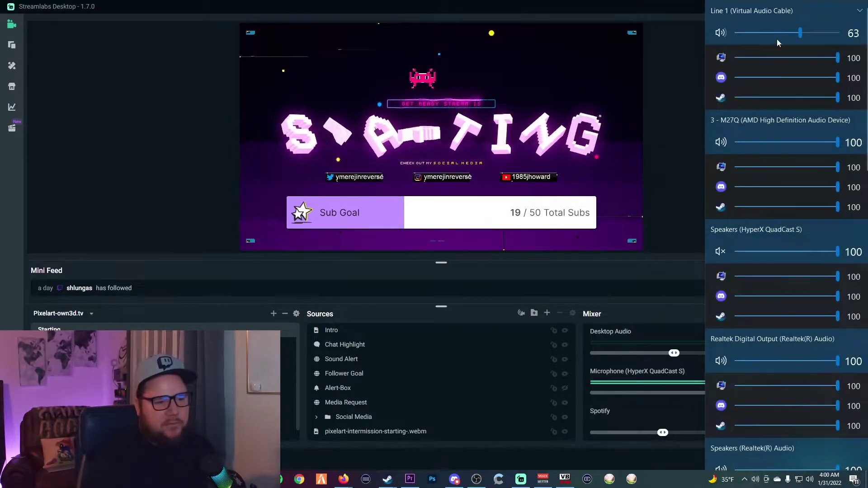
Step: Mute Firefox under the VoiceMeeter Input (VB-Audio VoiceMeeter VAIO) device
scroll(745, 157, down, 5)
scroll(745, 158, down, 6)
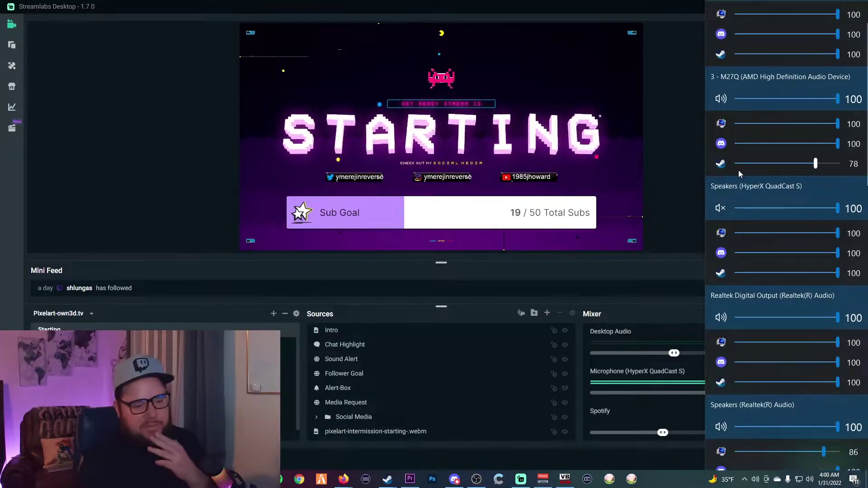
scroll(786, 339, down, 5)
scroll(788, 339, up, 5)
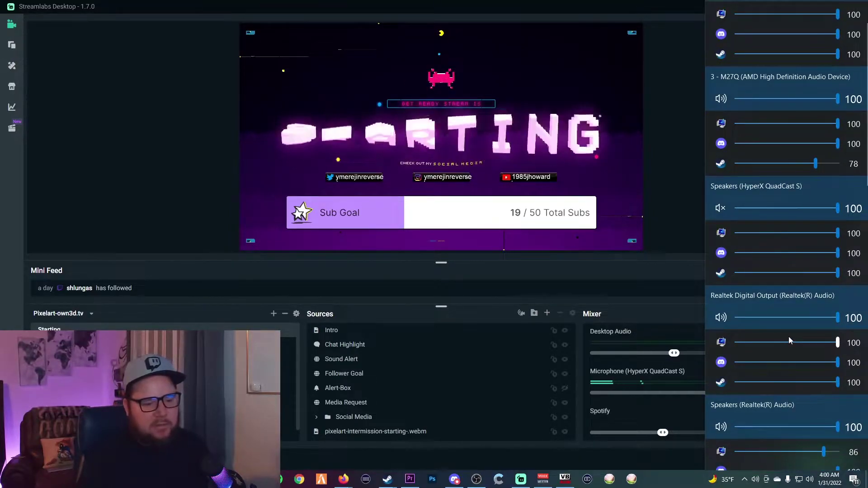
scroll(776, 164, up, 5)
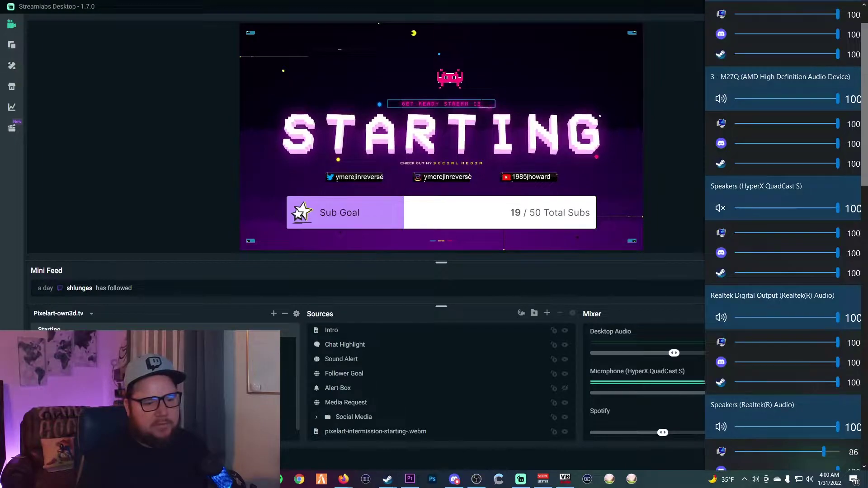
scroll(859, 260, down, 15)
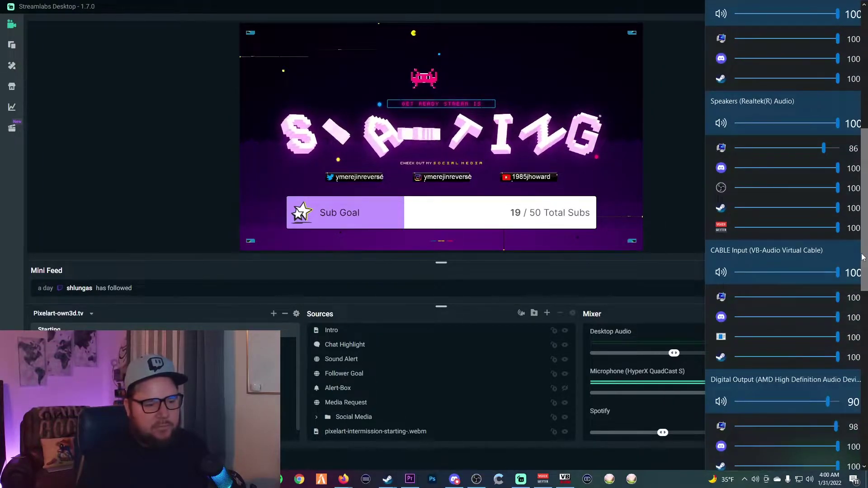
scroll(865, 260, down, 6)
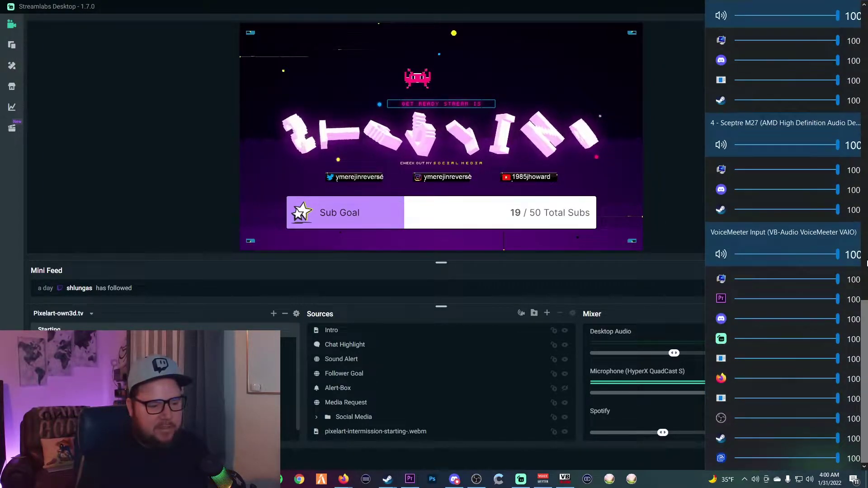
click(722, 379)
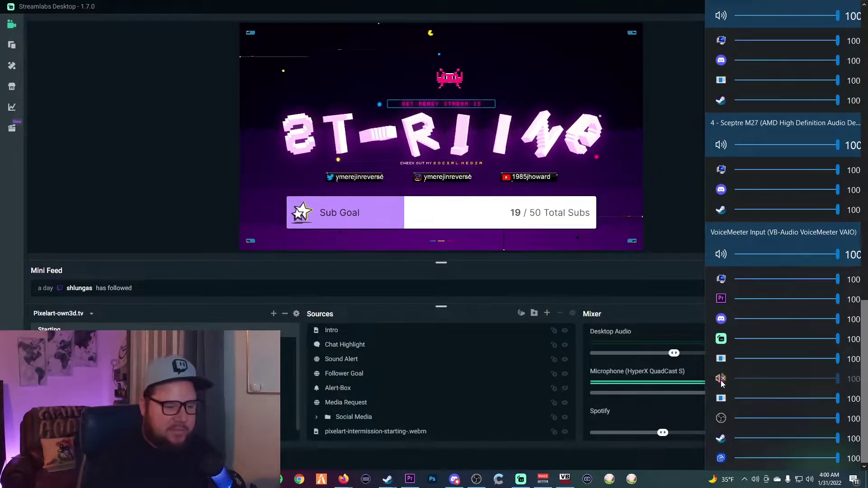
Step: Unmute Firefox under the VoiceMeeter Input device and view its playback device choices without changing them
click(721, 383)
click(767, 381)
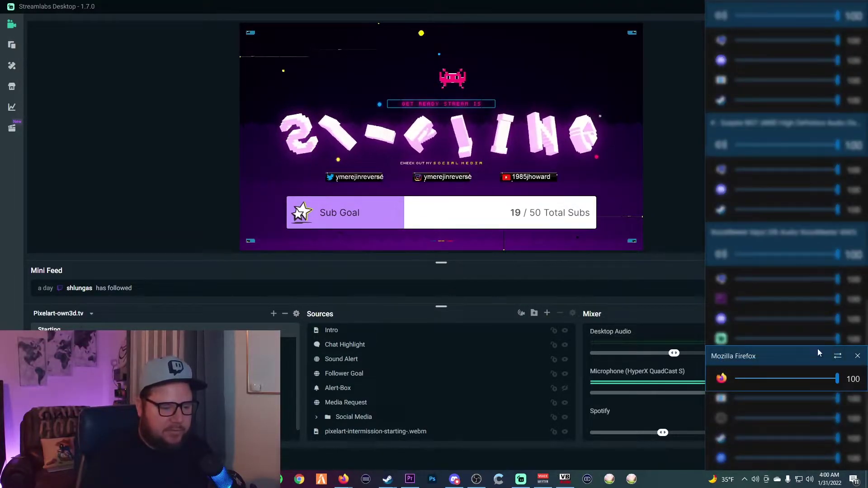
click(839, 357)
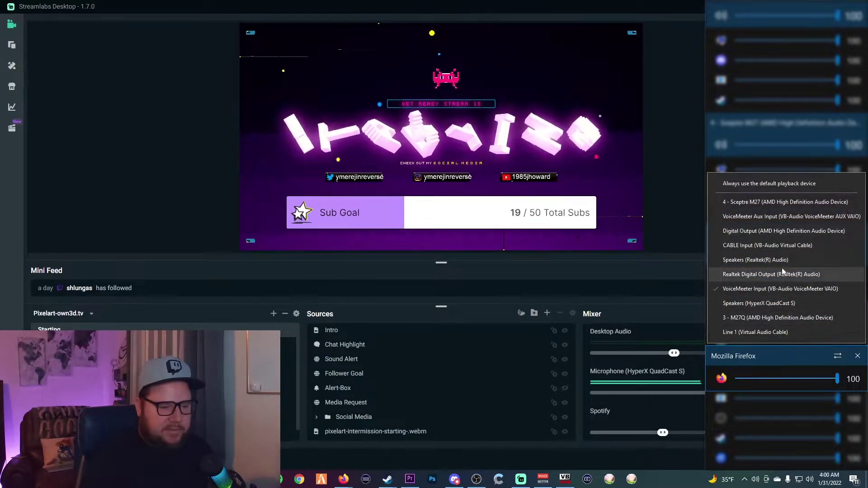
click(780, 129)
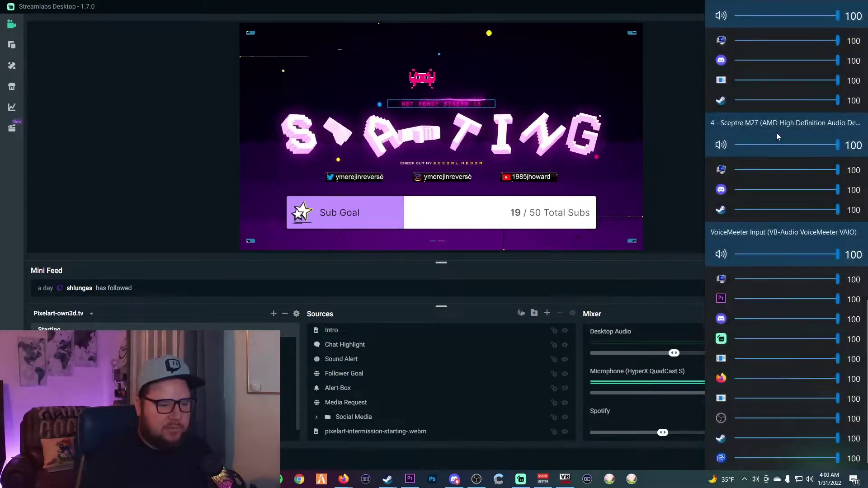
Step: Look through the playback devices' app volumes, bring up Spotify, and clear its window from view
scroll(861, 209, up, 3)
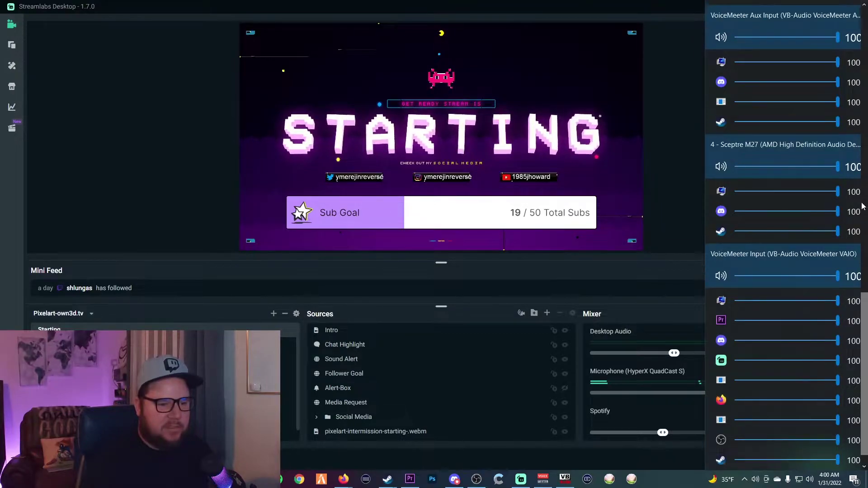
scroll(861, 209, up, 2)
scroll(859, 216, up, 10)
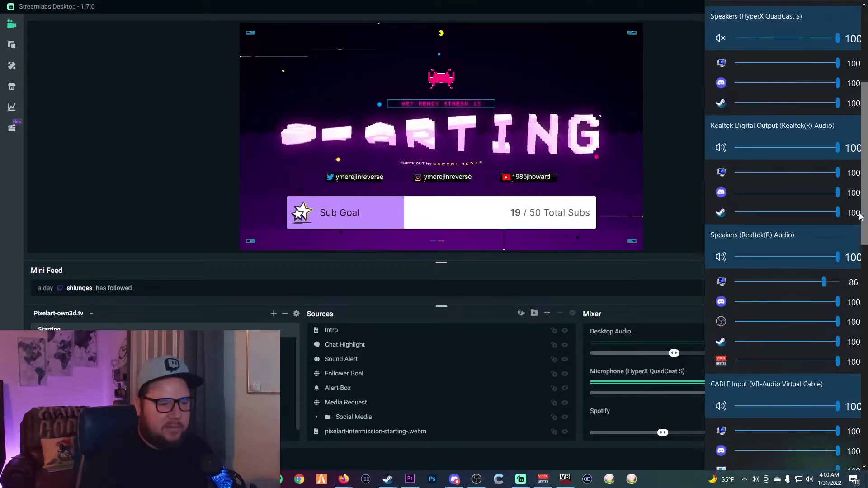
click(343, 481)
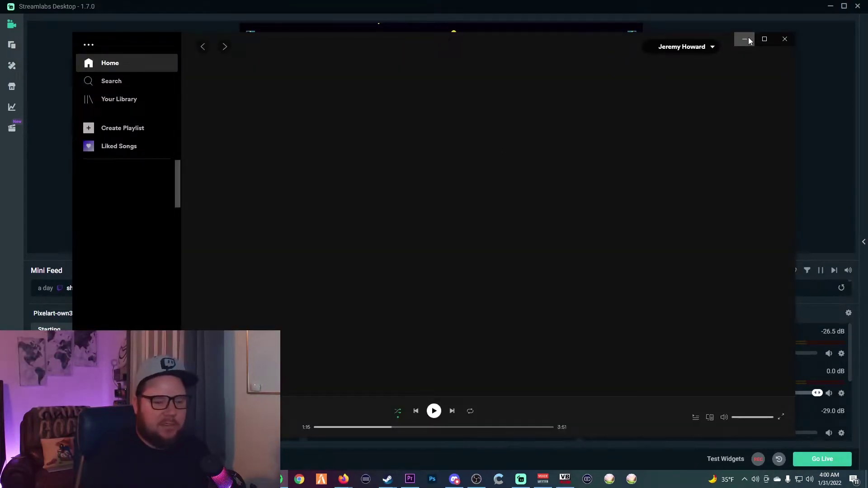
drag(688, 37, 867, 36)
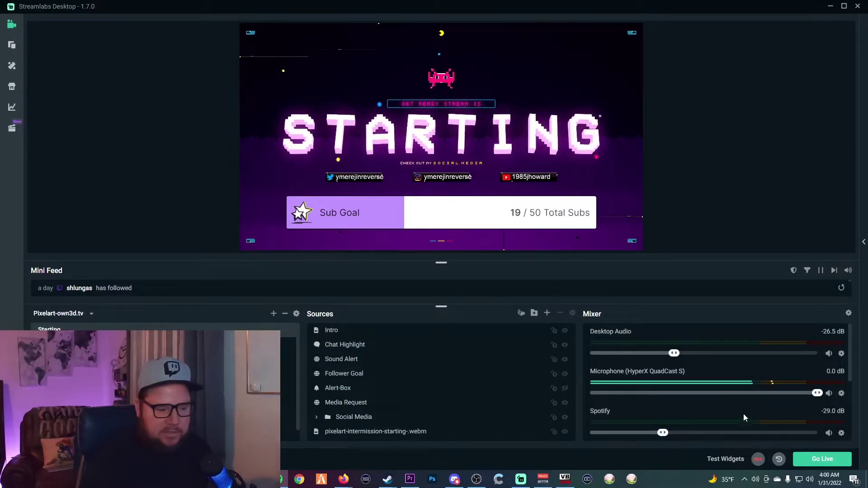
Step: Find Spotify under the VoiceMeeter Aux Input device in the tray volume control and view its playback device choices
click(756, 481)
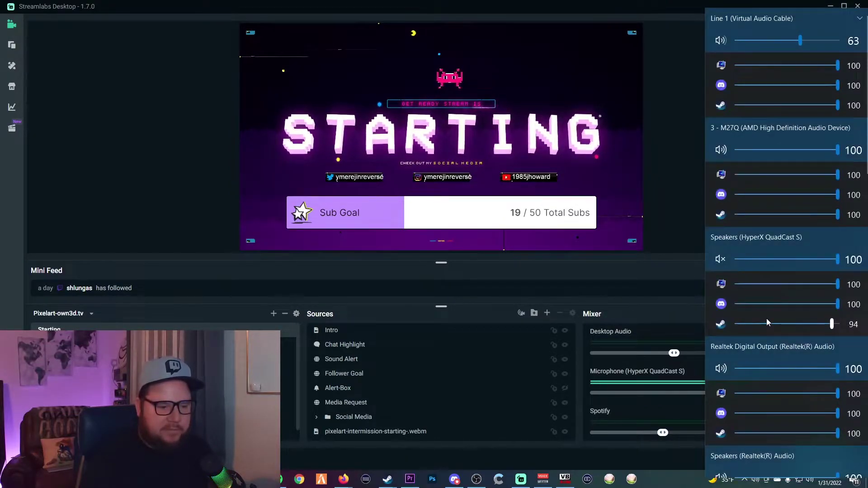
scroll(865, 292, down, 5)
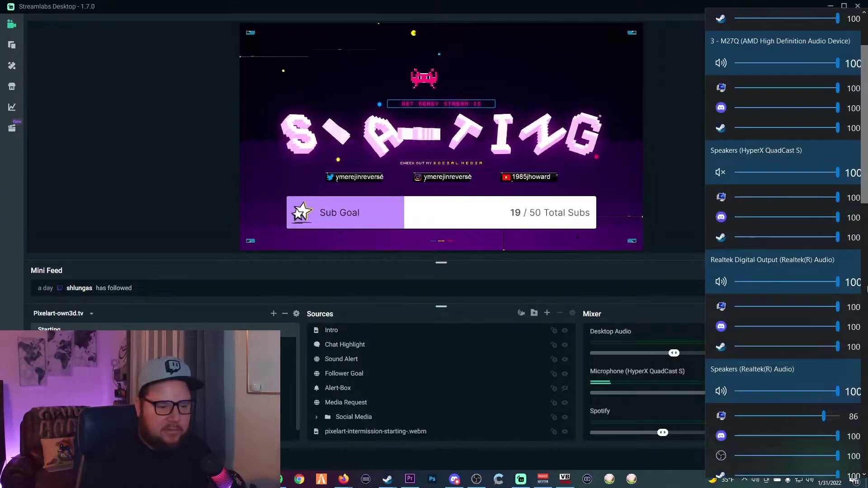
scroll(865, 291, down, 5)
scroll(859, 320, down, 1)
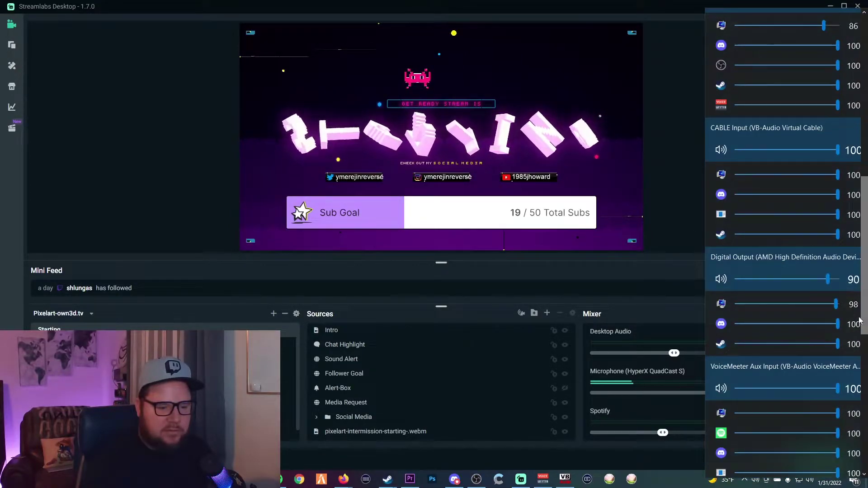
scroll(865, 398, down, 4)
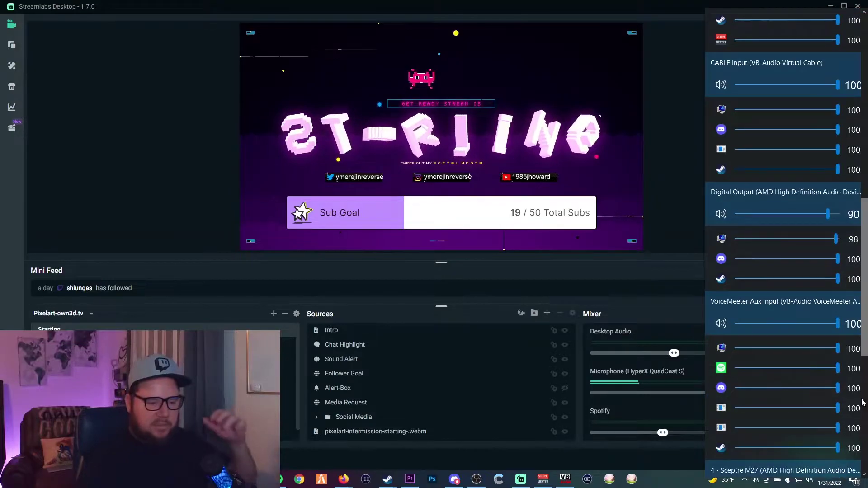
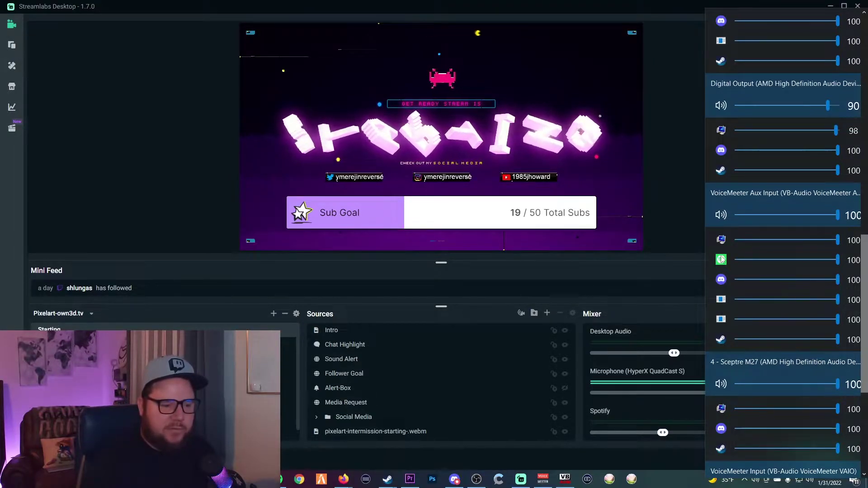
click(837, 237)
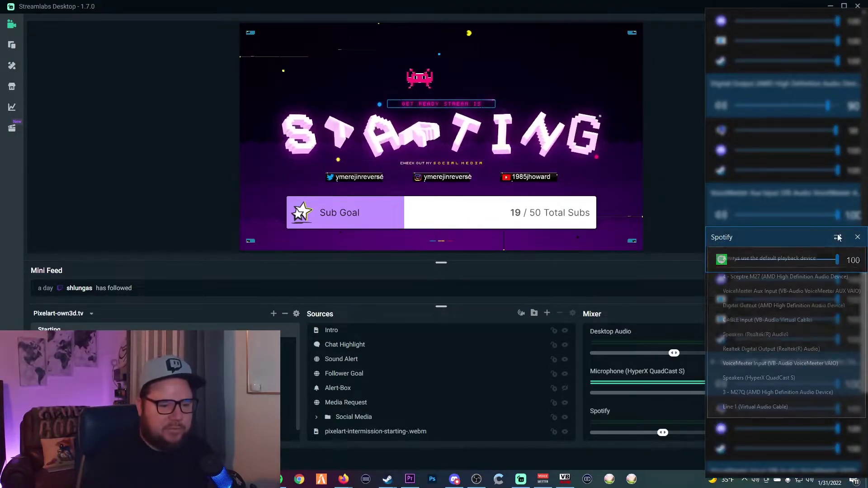
click(791, 259)
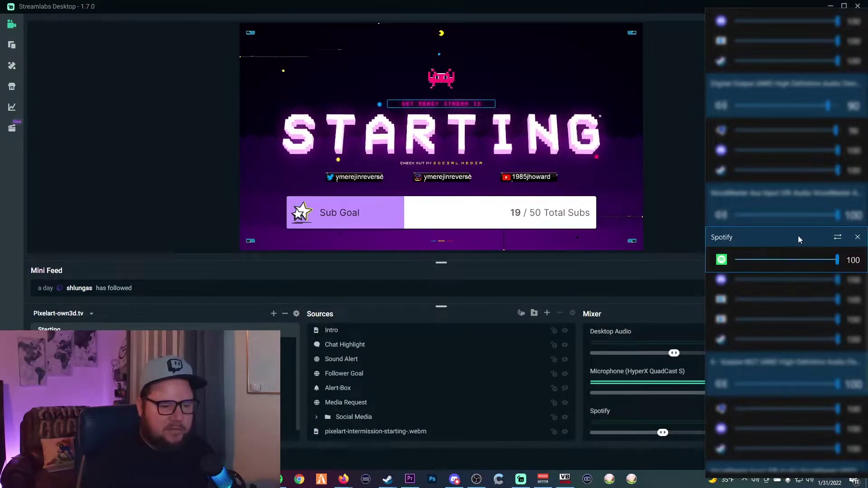
click(822, 207)
click(828, 320)
Step: Reroute Firefox's playback to VoiceMeeter Aux Input (VB-Audio VoiceMeeter AUX VAIO) and check it under that device
scroll(804, 294, up, 1)
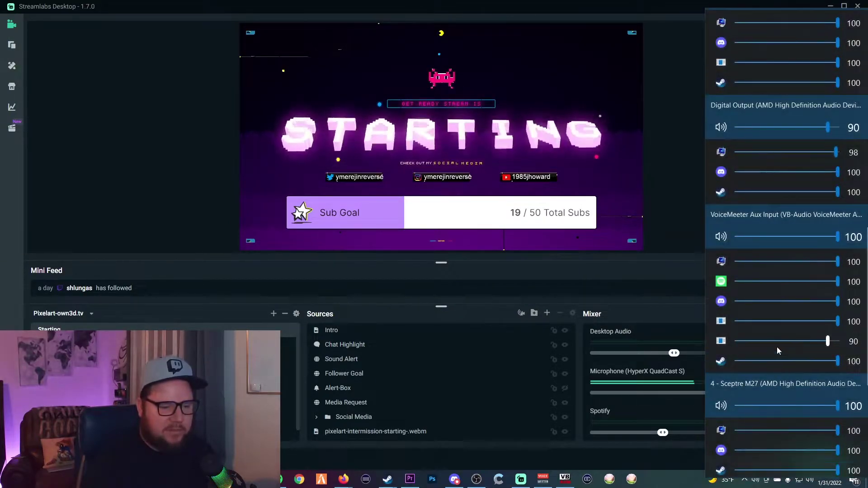
scroll(777, 348, up, 6)
scroll(856, 338, down, 8)
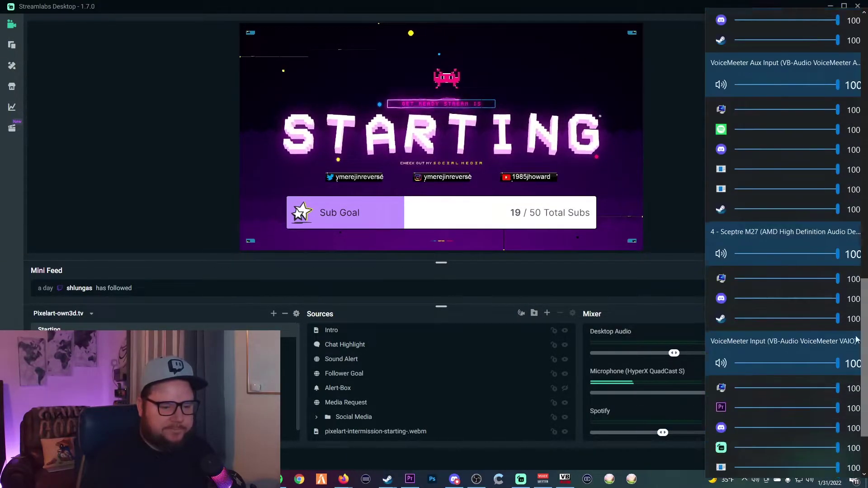
scroll(856, 343, down, 5)
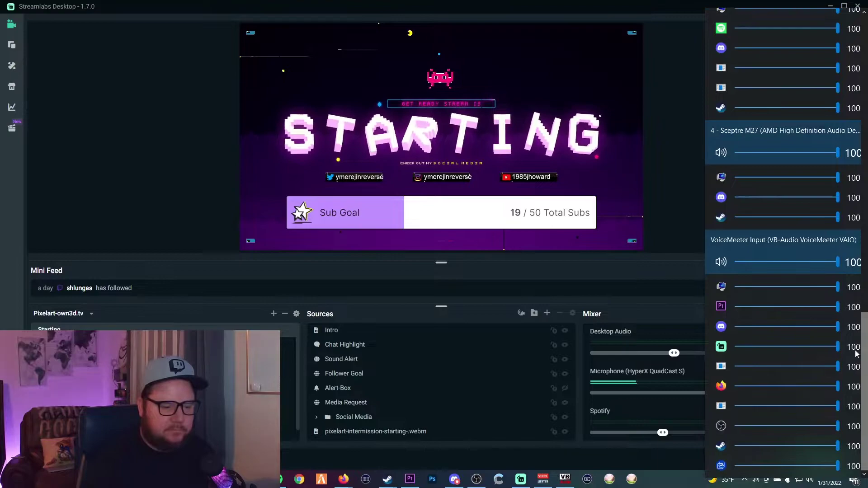
click(722, 388)
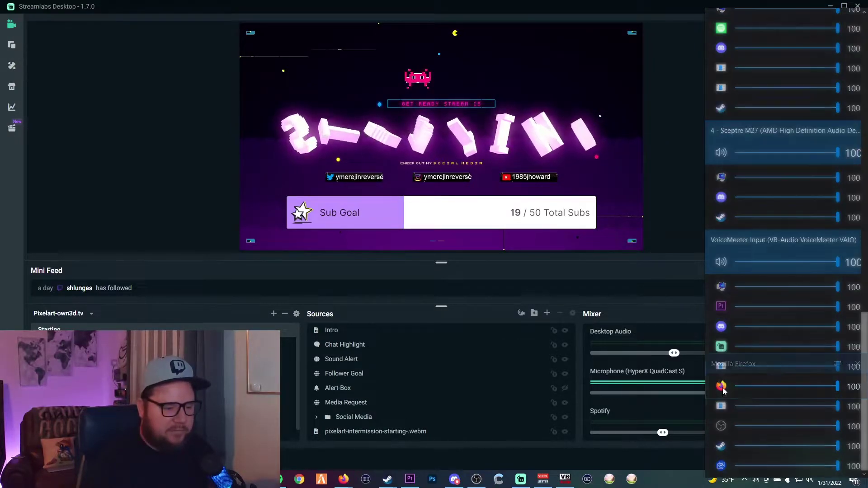
click(837, 362)
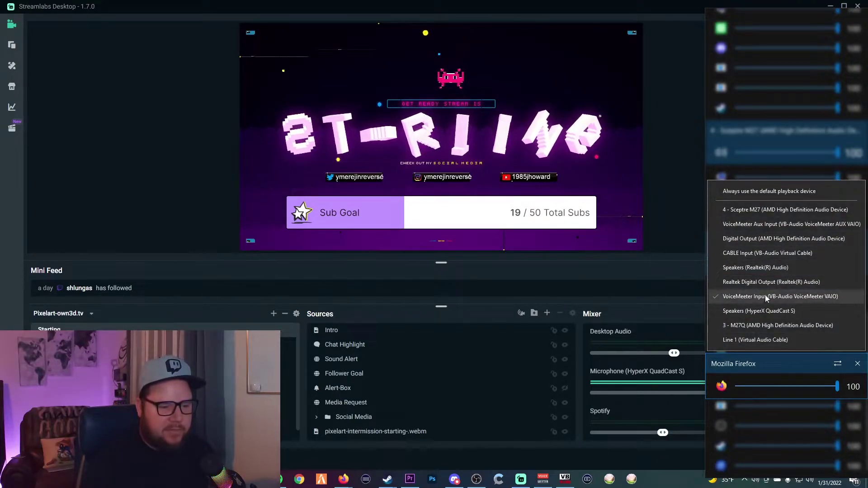
click(775, 225)
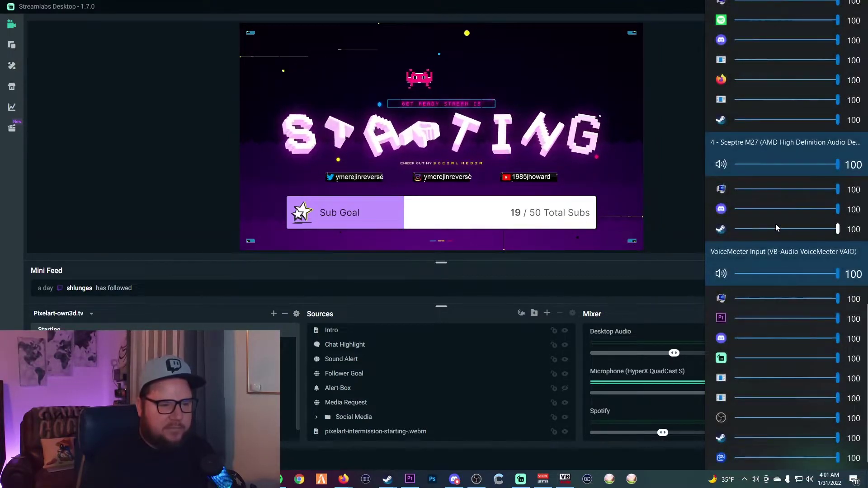
scroll(863, 227, up, 3)
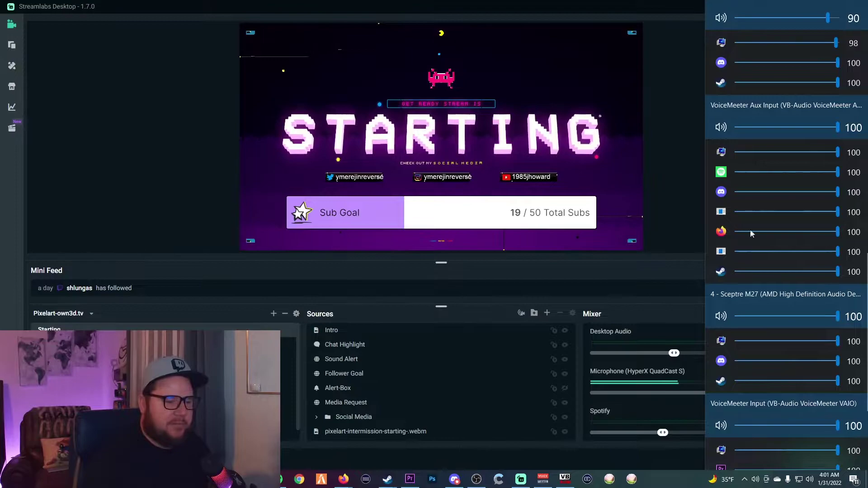
Step: Open the Output settings of Streamlabs Desktop and select Audio Track 1 for streaming
click(597, 459)
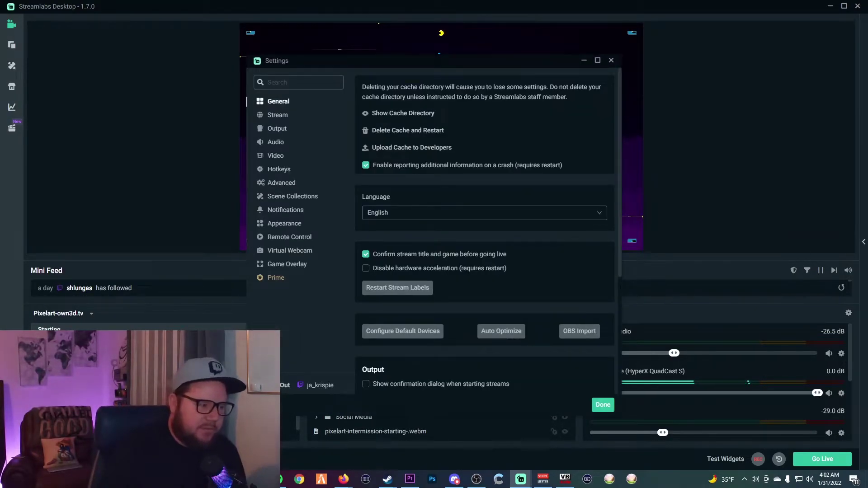
click(280, 132)
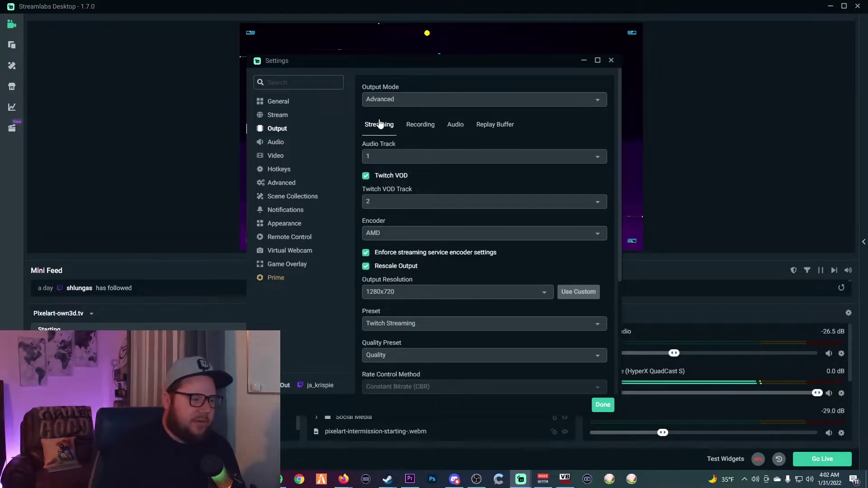
click(394, 151)
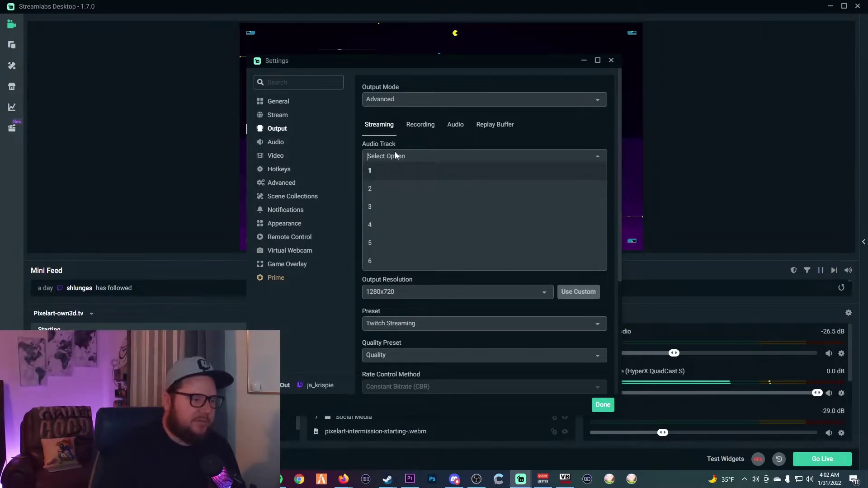
click(366, 172)
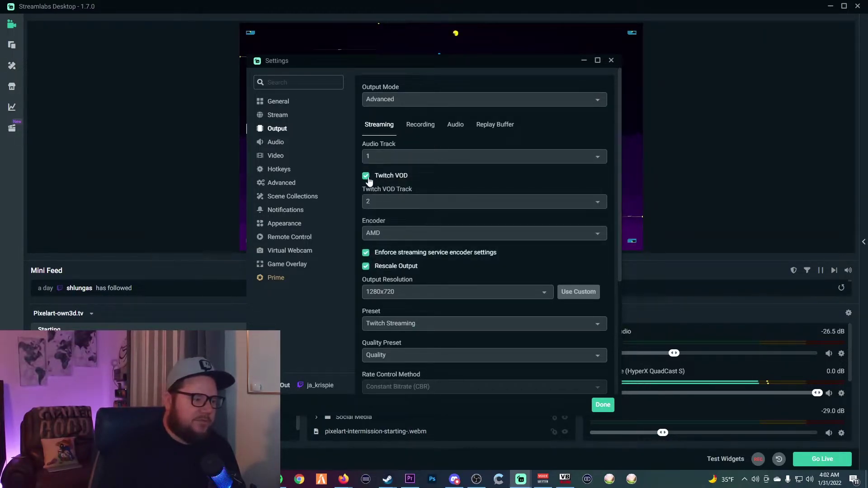
Step: Toggle Twitch VOD off and back on, and set the Twitch VOD Track to 2
click(367, 177)
click(367, 178)
click(377, 202)
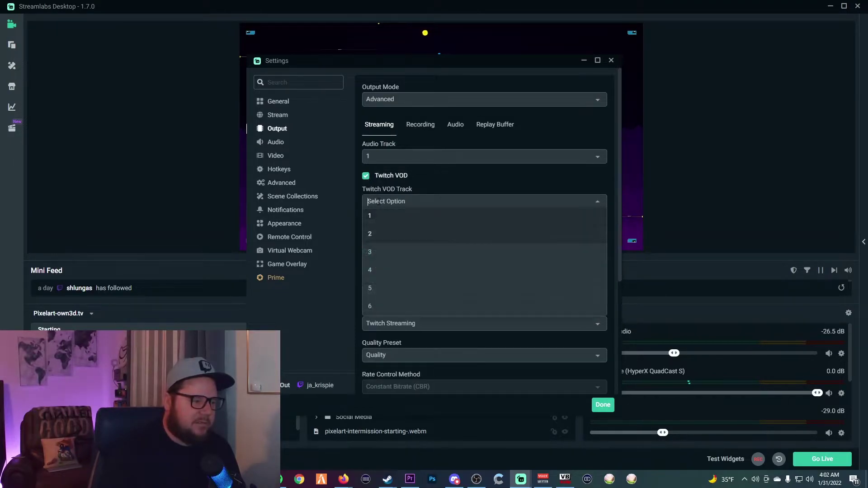
click(384, 234)
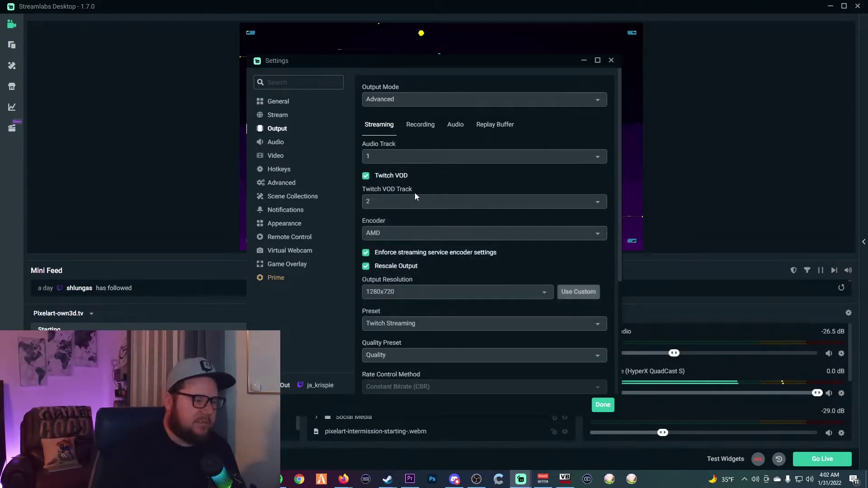
scroll(416, 191, down, 1)
click(427, 159)
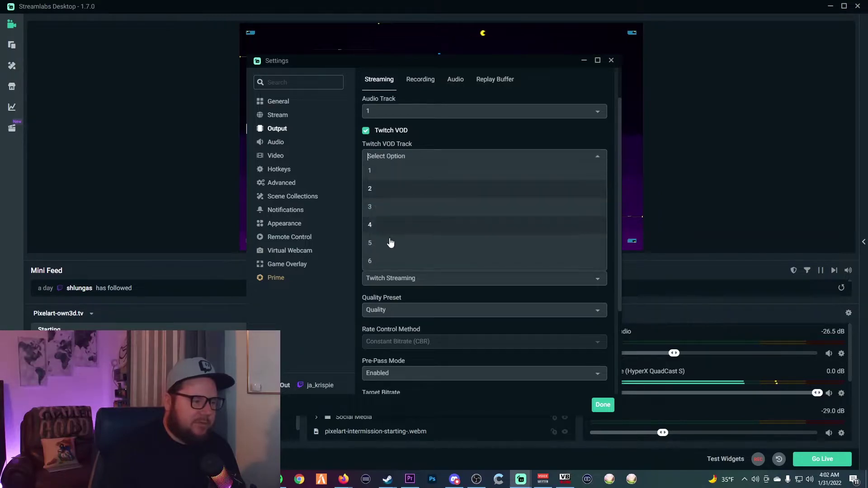
click(409, 189)
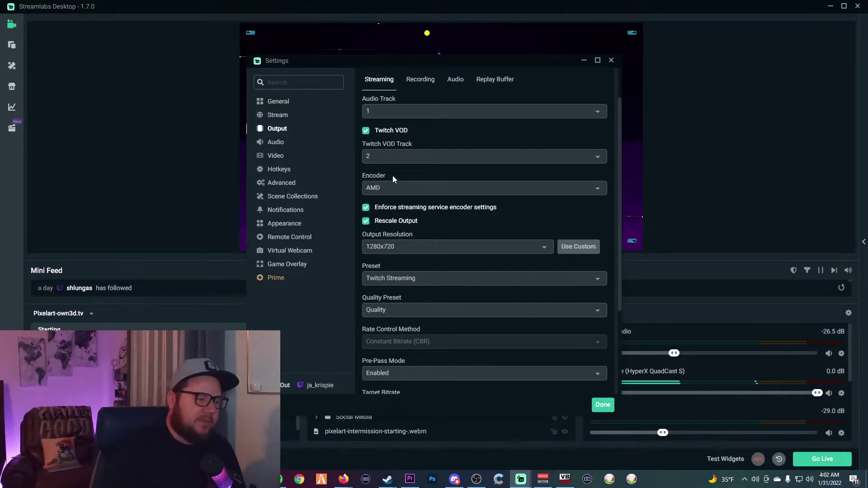
Step: Review the remaining streaming output settings and select mp4 as the Recording Format
scroll(414, 253, down, 4)
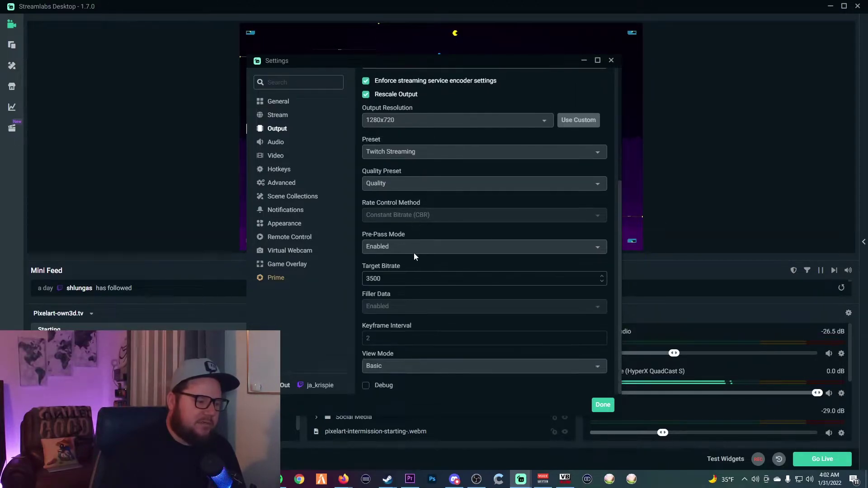
scroll(414, 253, up, 5)
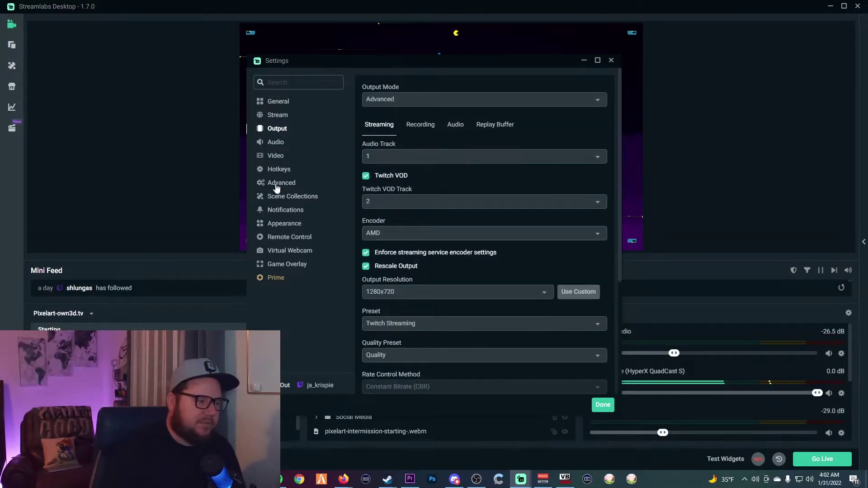
click(433, 132)
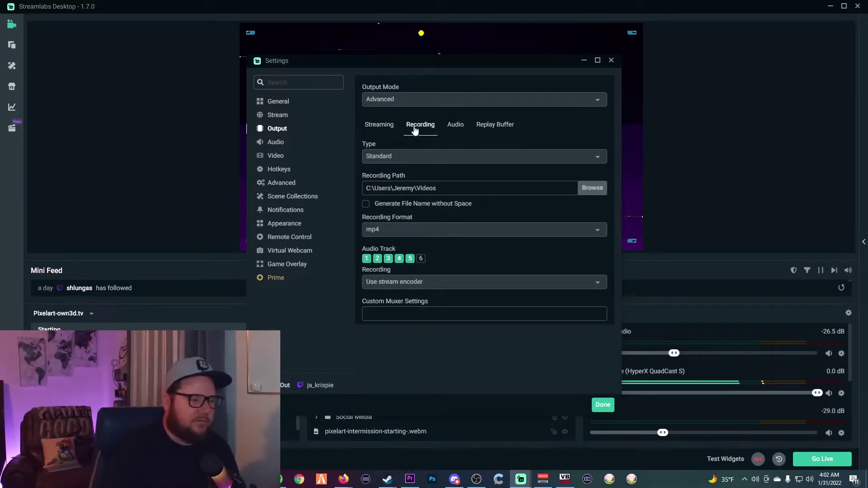
click(376, 230)
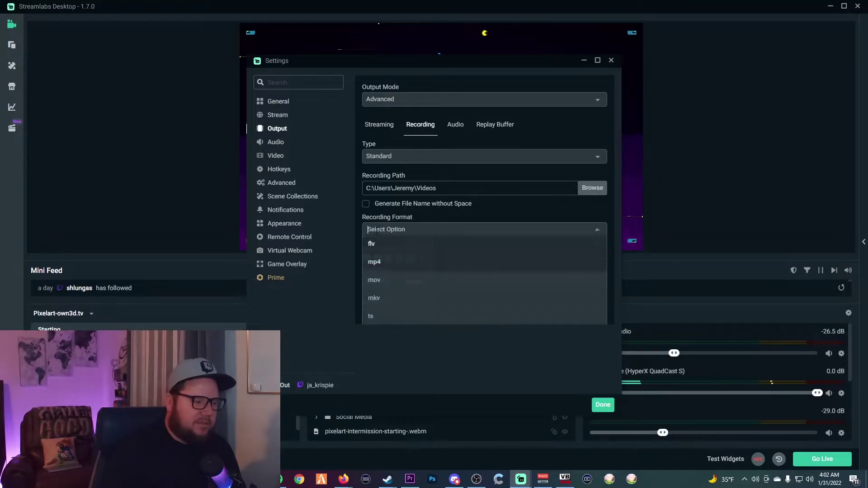
click(382, 265)
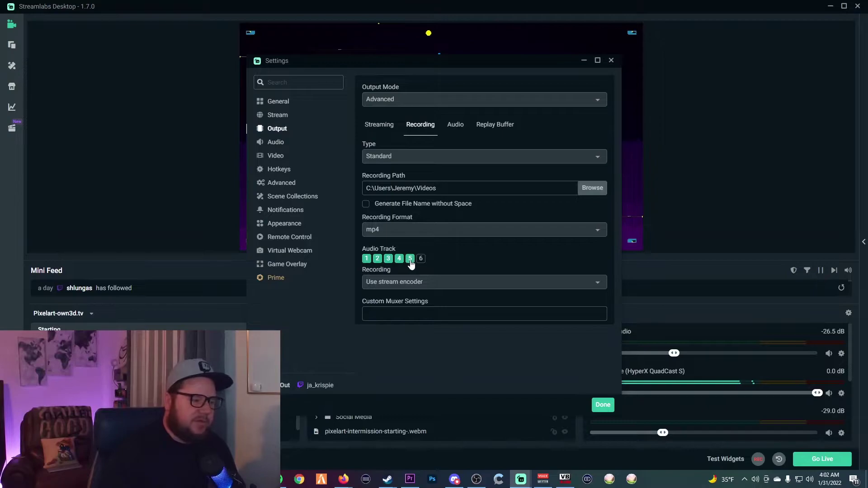
Step: Open the Audio settings and examine the available devices for Desktop Audio Device 1 without changing the selection
click(280, 148)
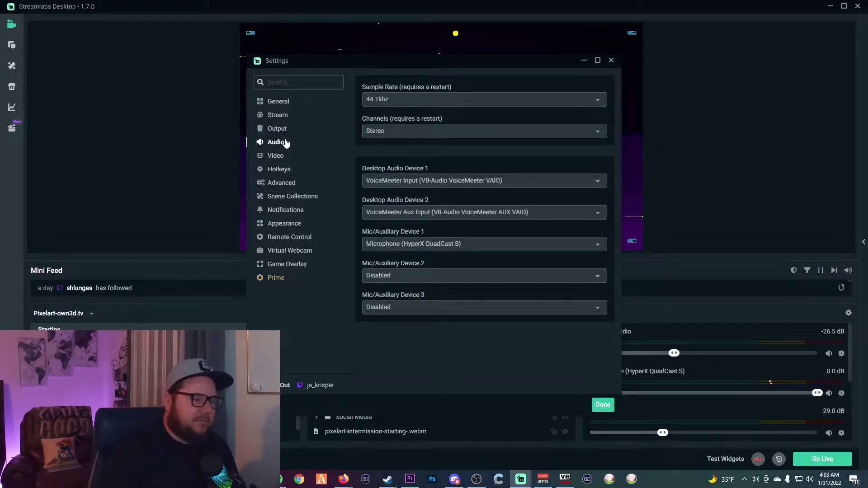
click(409, 184)
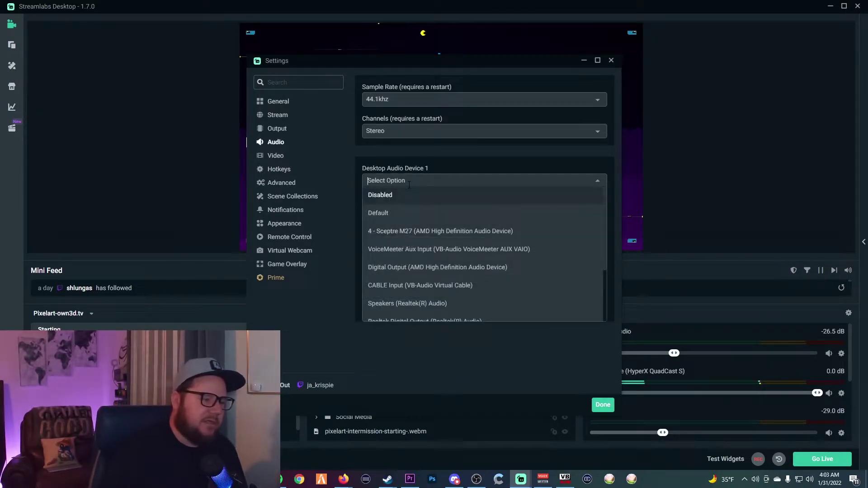
click(455, 174)
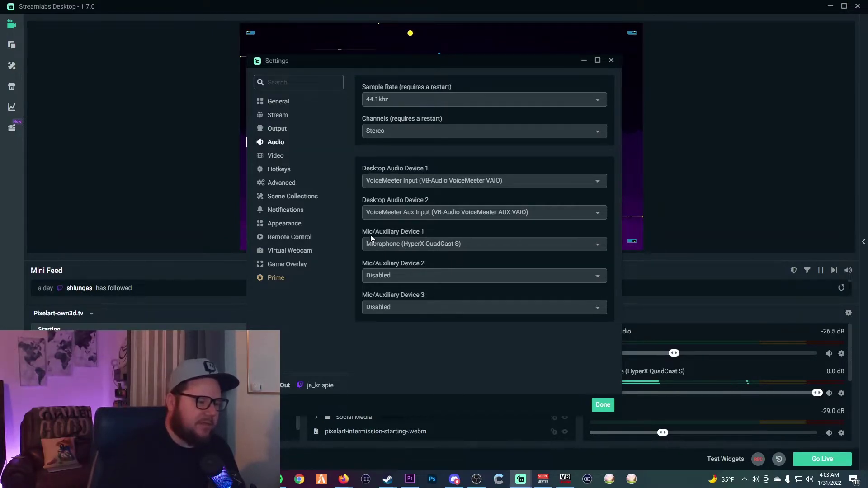
Step: Check the Advanced, Audio, Stream and Output settings once more and close the Settings window
click(285, 187)
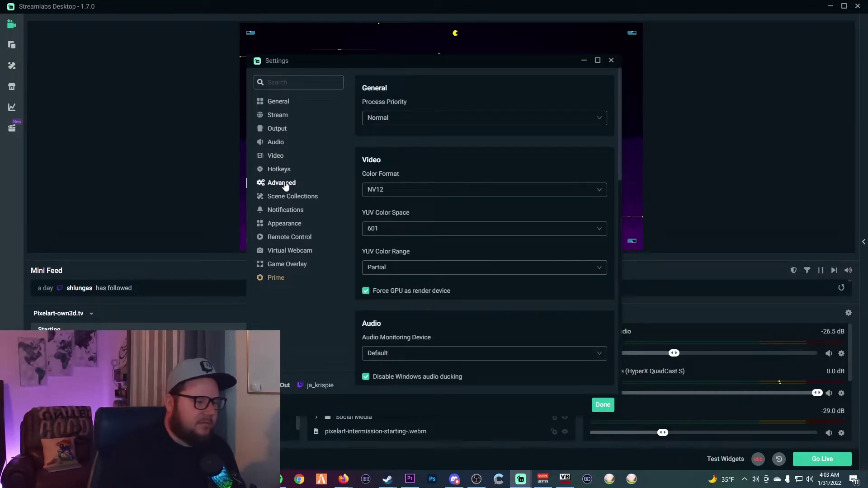
click(280, 143)
click(278, 130)
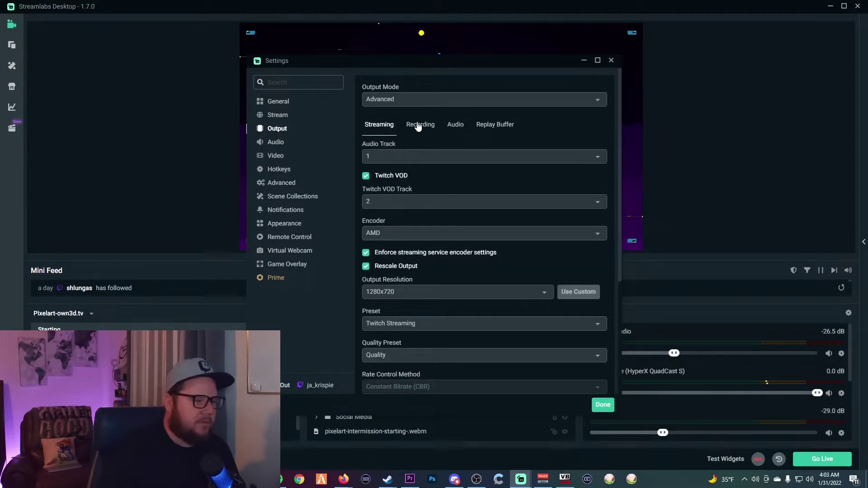
click(286, 118)
click(282, 130)
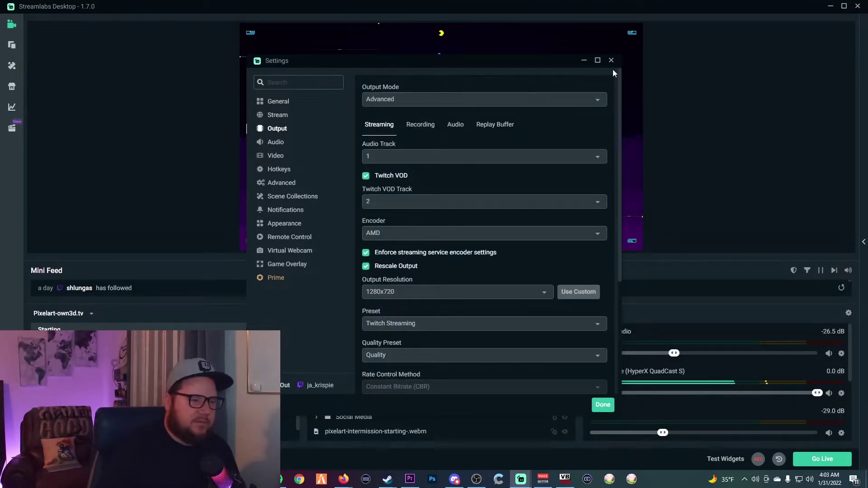
click(603, 409)
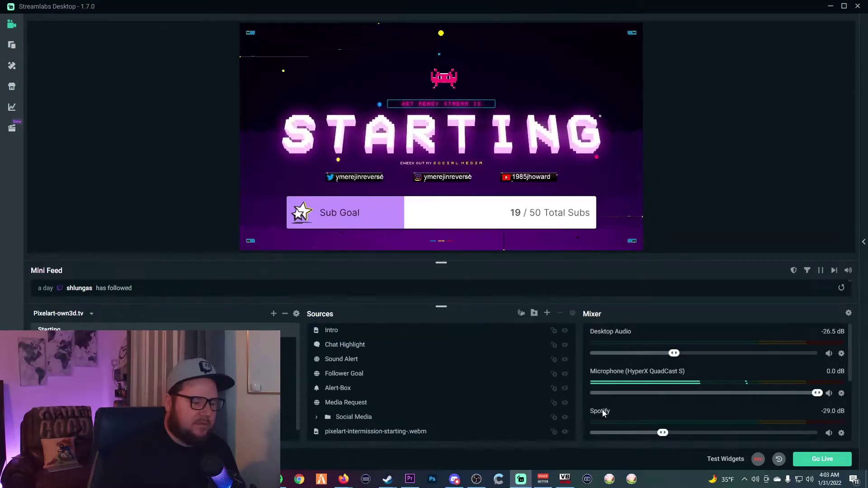
Step: View the source types available to add, and close the list without adding one
right_click(848, 436)
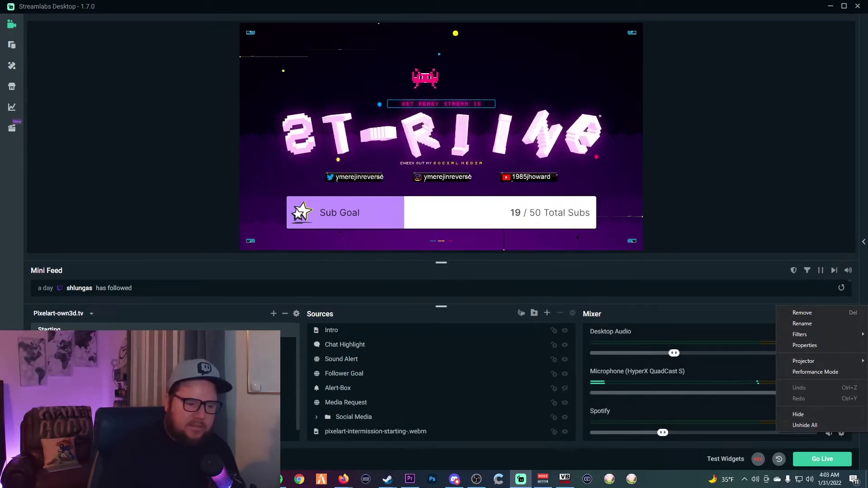
click(693, 302)
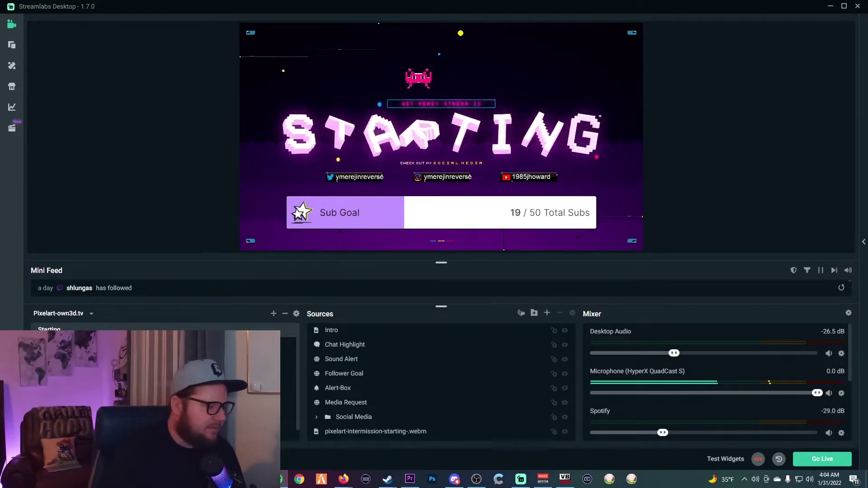
click(547, 313)
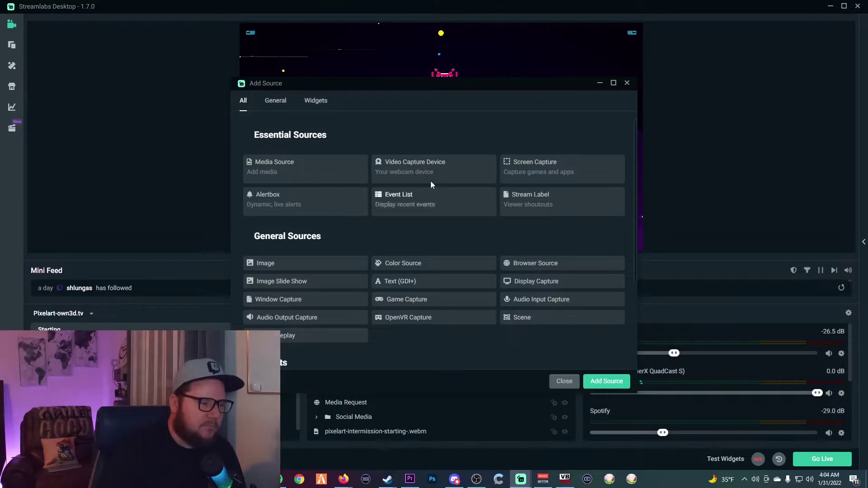
click(627, 83)
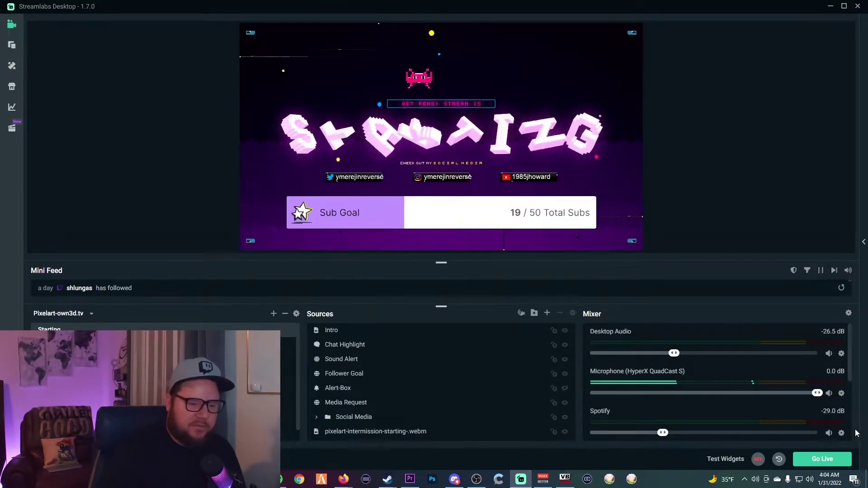
Step: Open the Advanced Audio Settings for the Spotify source in the mixer
scroll(844, 435, down, 1)
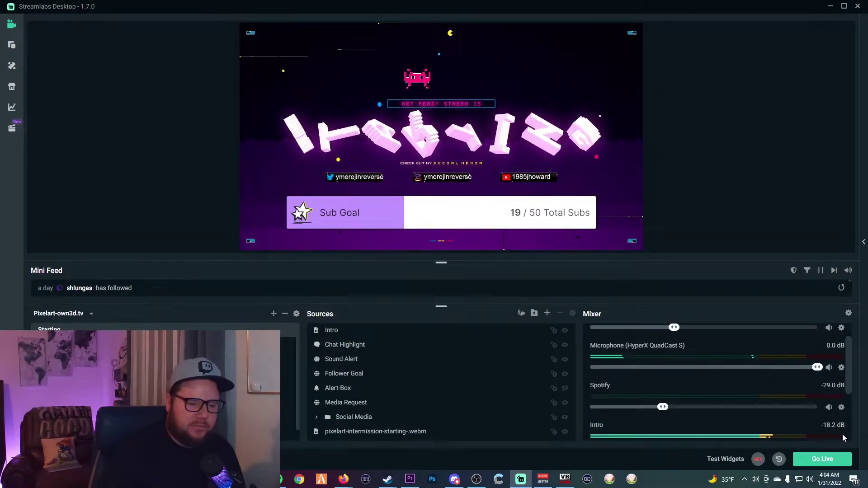
click(841, 407)
click(804, 320)
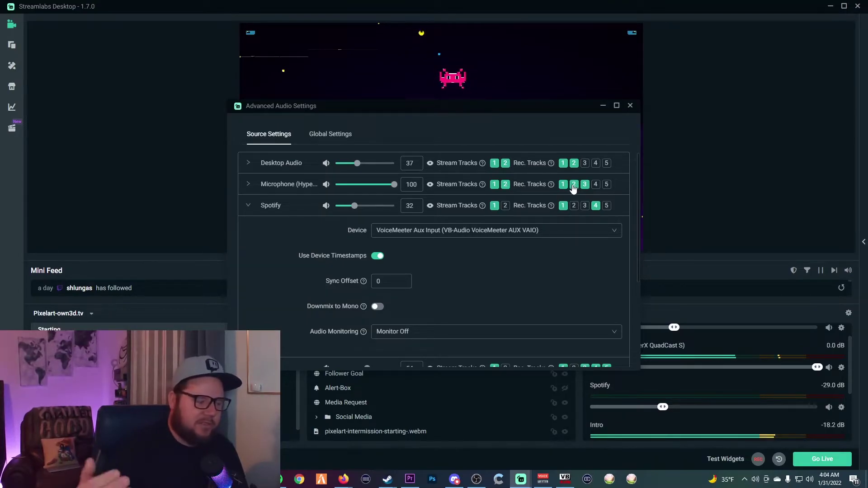
Step: Enable Stream Track 2 and Rec. Track 2 for the Intro source, and review the tracks of the sources below it
scroll(573, 189, down, 2)
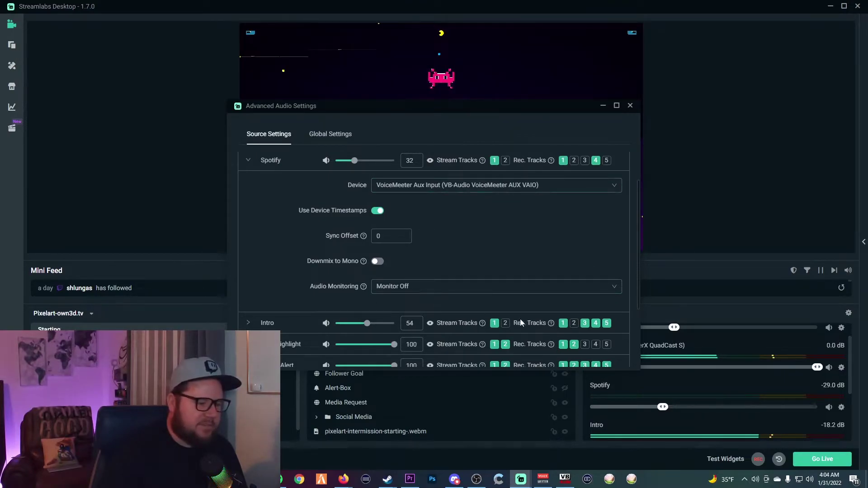
click(574, 323)
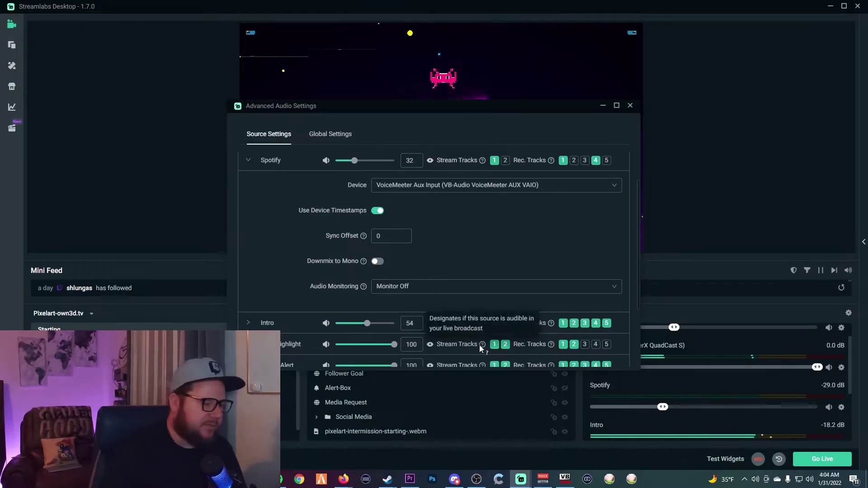
scroll(369, 343, down, 1)
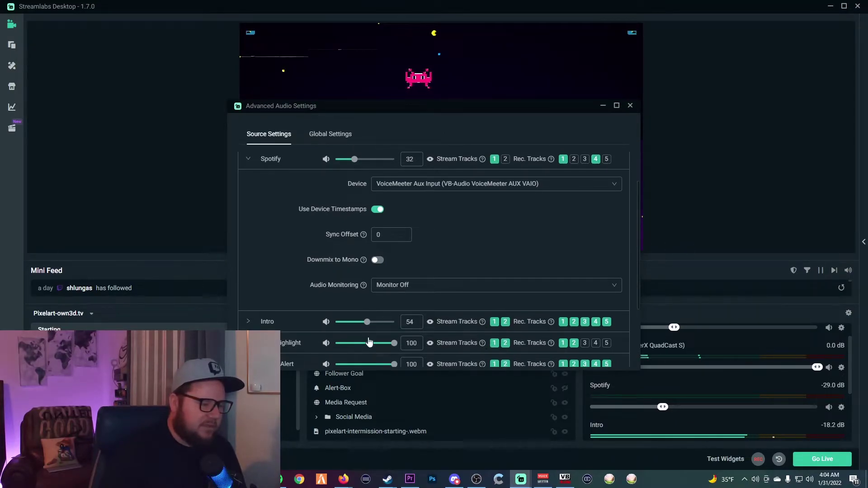
scroll(369, 342, down, 1)
scroll(553, 292, down, 1)
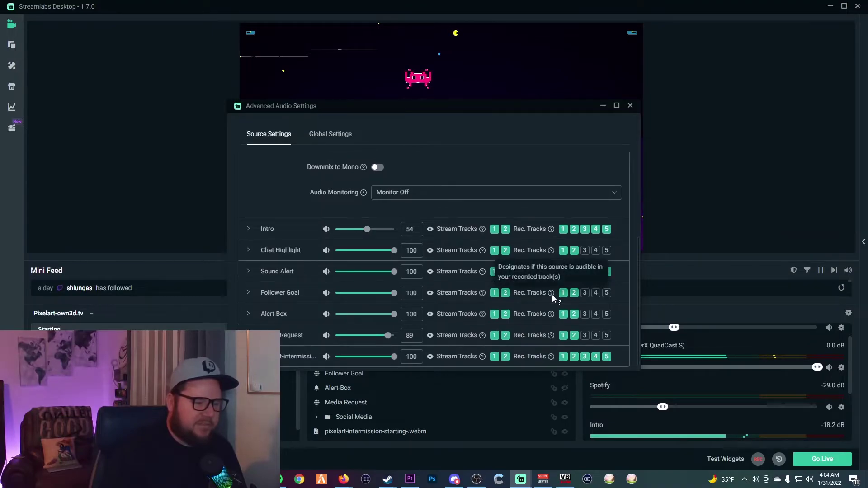
Step: Select VoiceMeeter Aux Input (VB-Audio VoiceMeeter AUX VAIO) as the Spotify source's device
scroll(552, 295, up, 3)
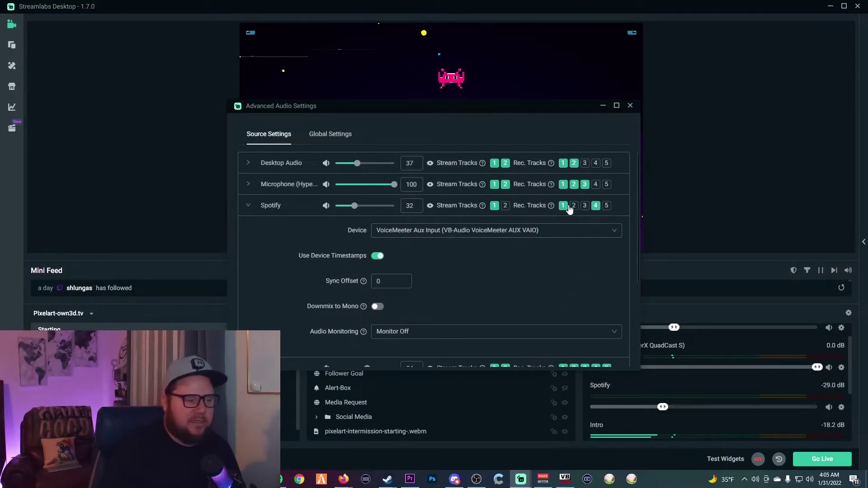
click(444, 230)
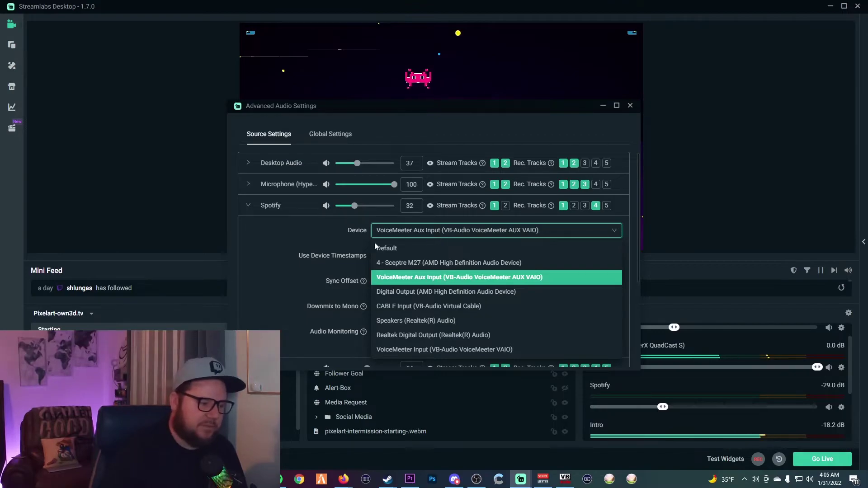
click(388, 284)
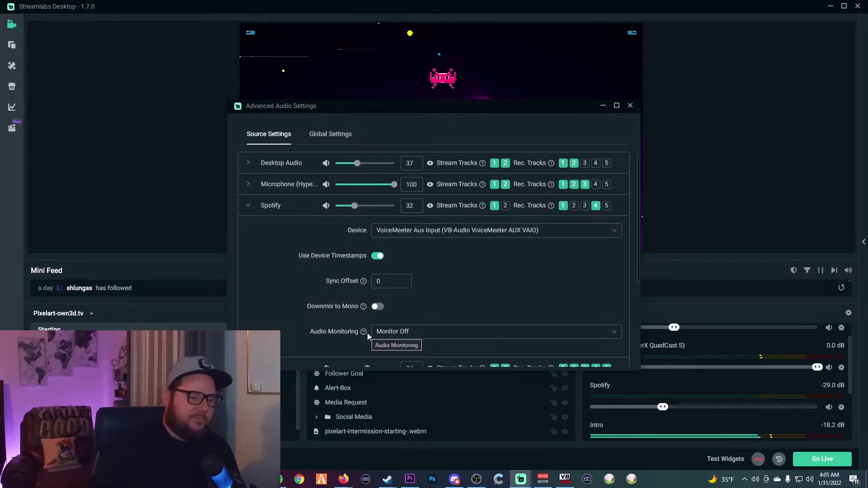
Step: Open the system's per-device volume mixer and examine which applications are listed under VoiceMeeter Aux Input
right_click(756, 480)
click(756, 482)
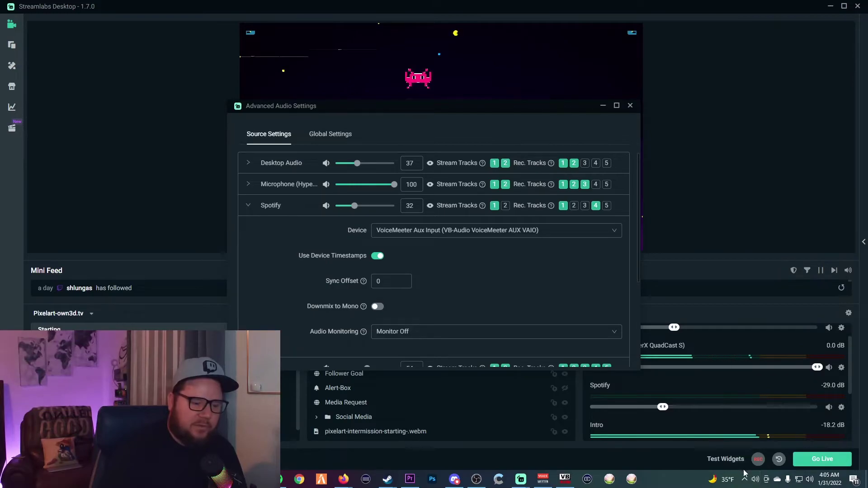
click(744, 480)
click(765, 415)
click(766, 415)
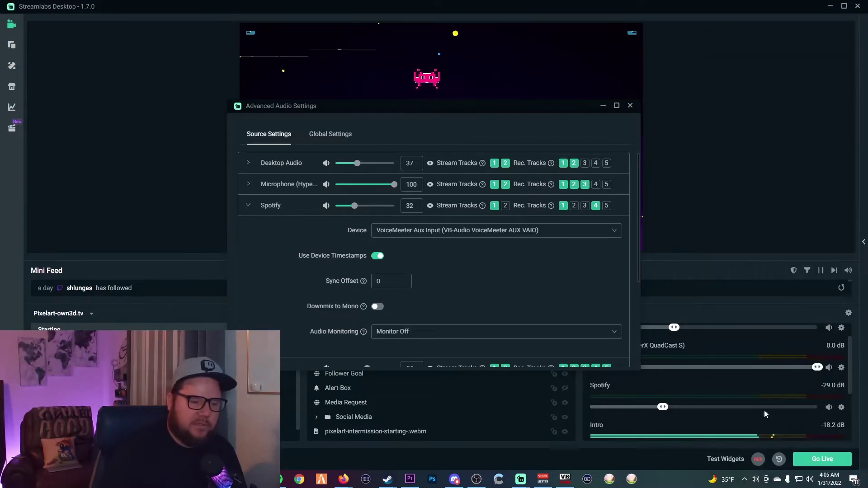
click(756, 479)
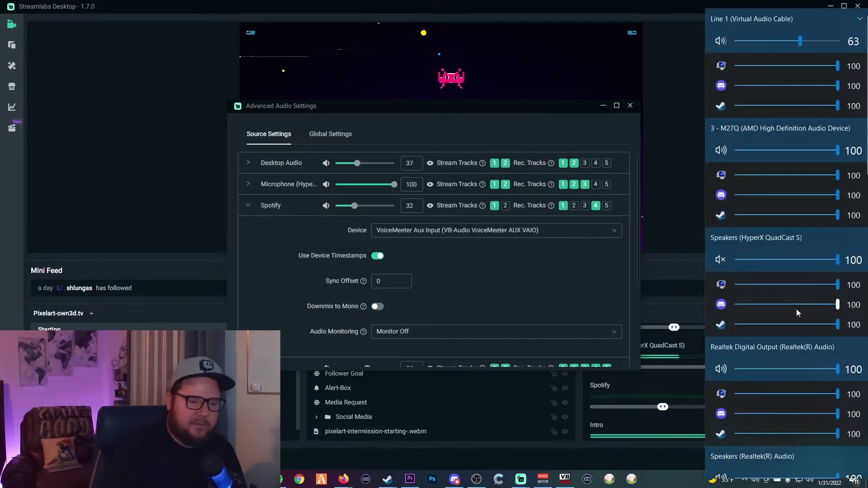
scroll(850, 236, down, 8)
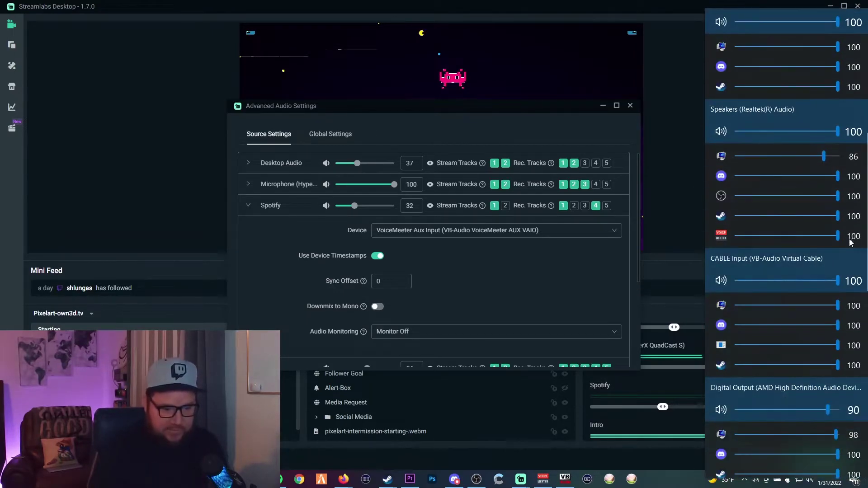
scroll(858, 245, down, 3)
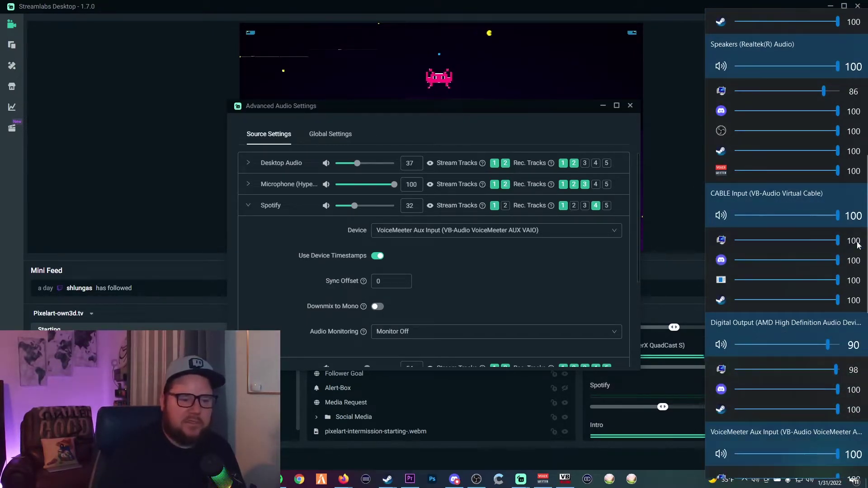
scroll(857, 246, down, 8)
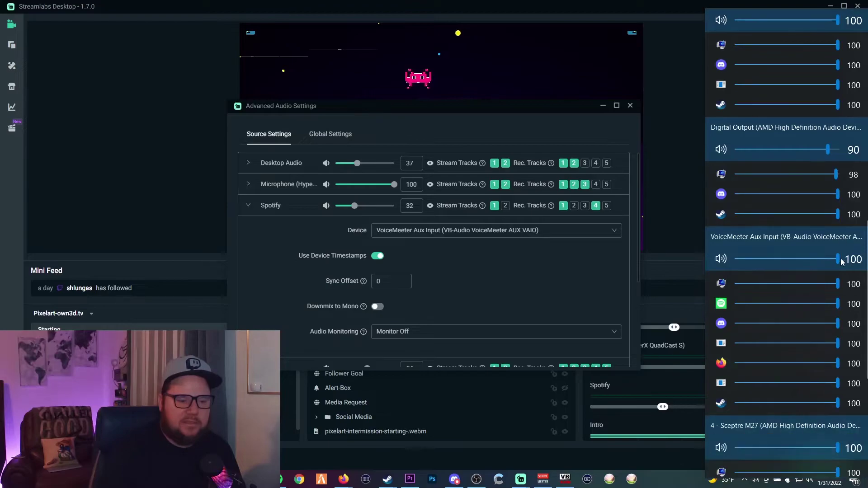
scroll(840, 258, down, 2)
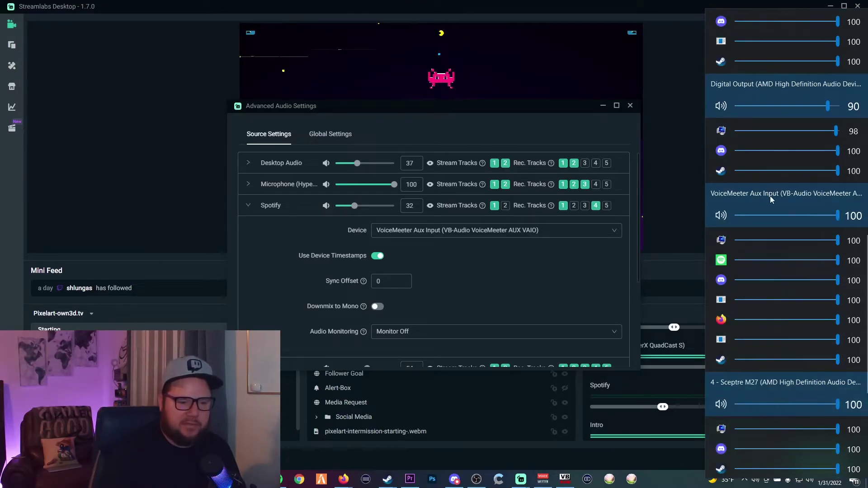
scroll(776, 194, down, 4)
scroll(767, 210, down, 1)
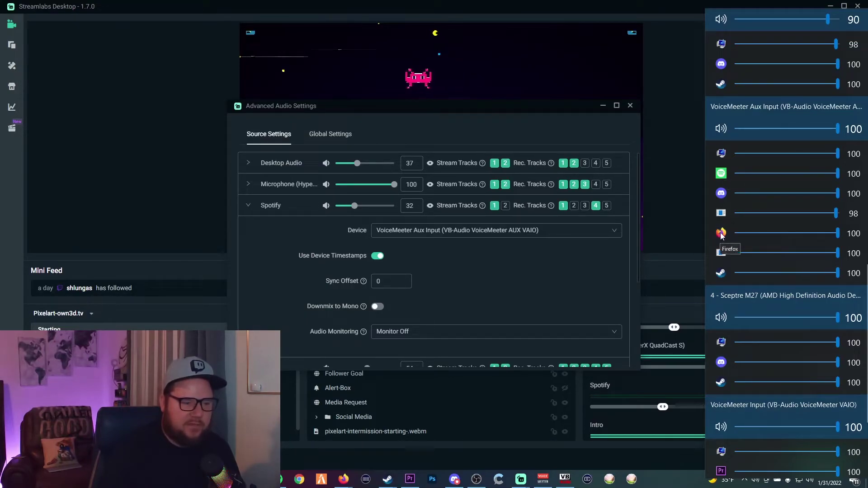
Step: Dismiss the volume mixer, review the stream and recording tracks of all sources, and close Advanced Audio Settings
click(462, 277)
scroll(462, 276, down, 3)
scroll(462, 276, up, 3)
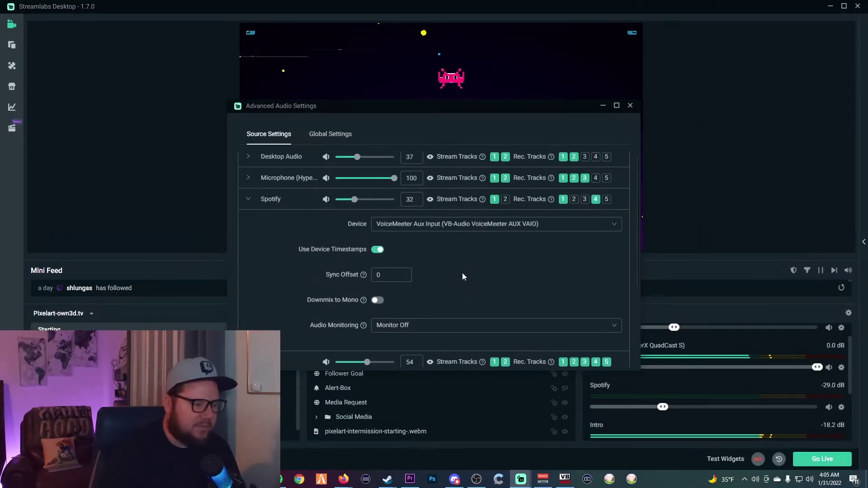
scroll(462, 274, up, 1)
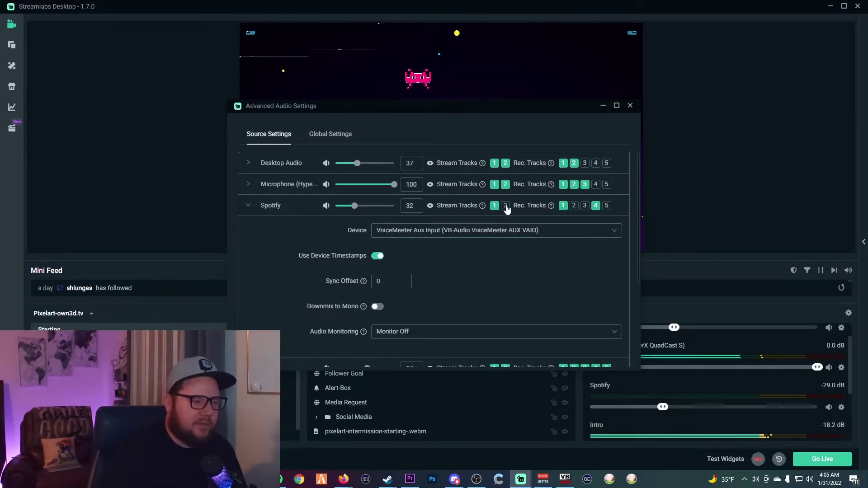
scroll(549, 251, down, 3)
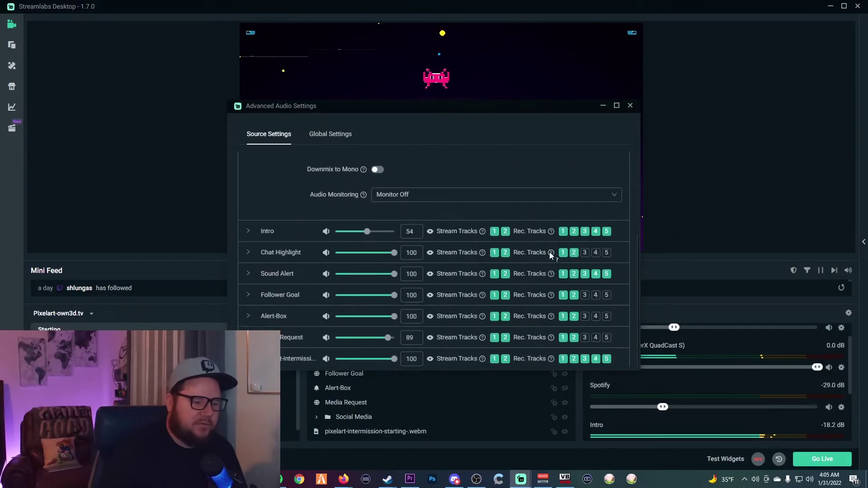
click(631, 106)
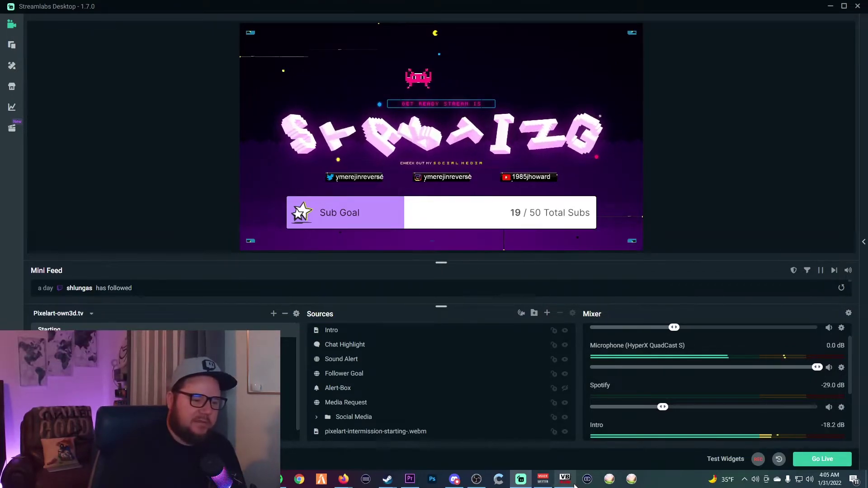
Step: Mute the Intro source in the audio mixer
mouse_move(574, 485)
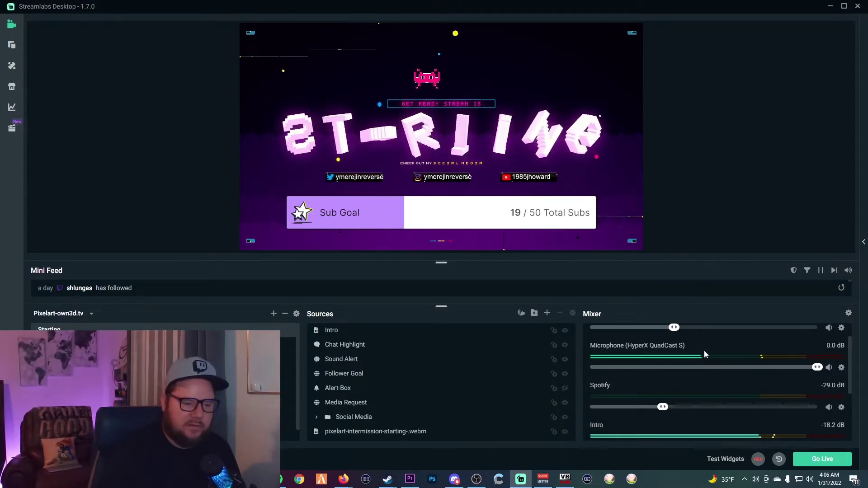
scroll(704, 351, down, 2)
scroll(777, 389, up, 1)
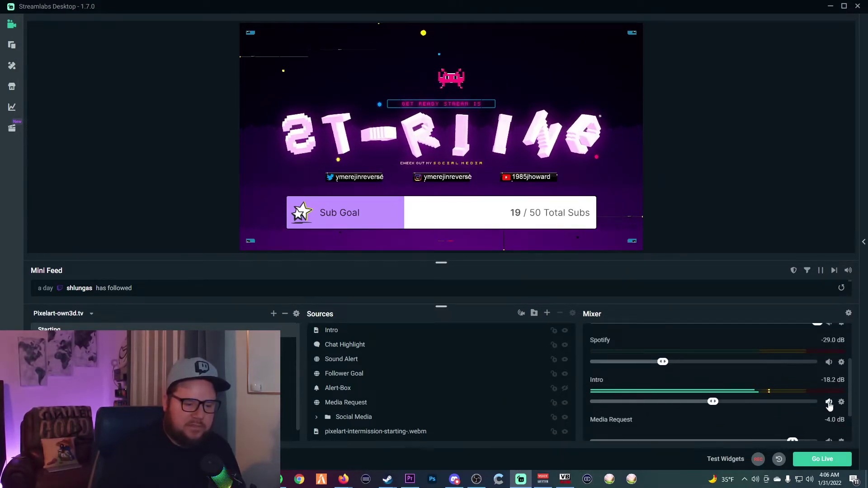
click(829, 402)
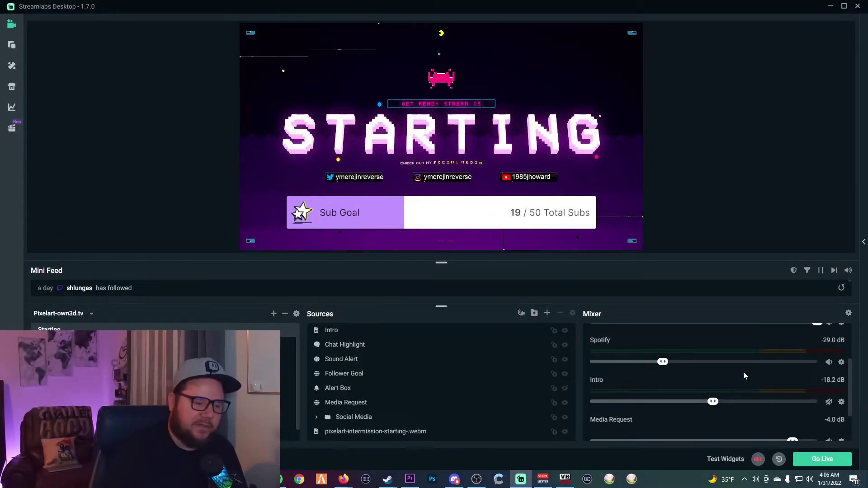
Step: Switch to Voicemeeter Banana, examine the devices offered for Hardware Input 1, Hardware Input 2 and output A1, and minimize it without changing any
scroll(743, 373, down, 1)
scroll(743, 371, up, 3)
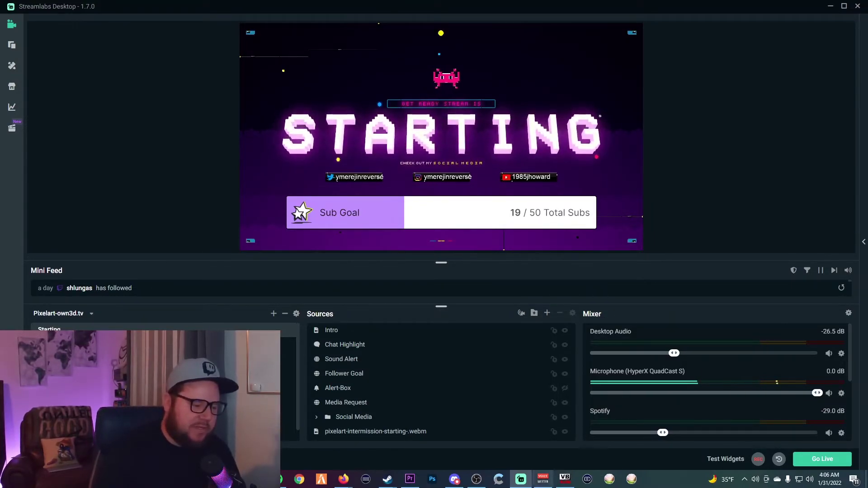
click(545, 479)
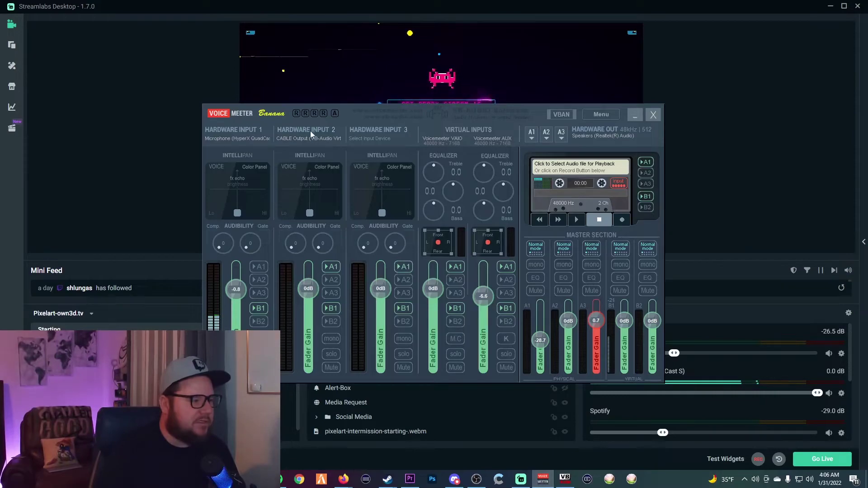
click(294, 140)
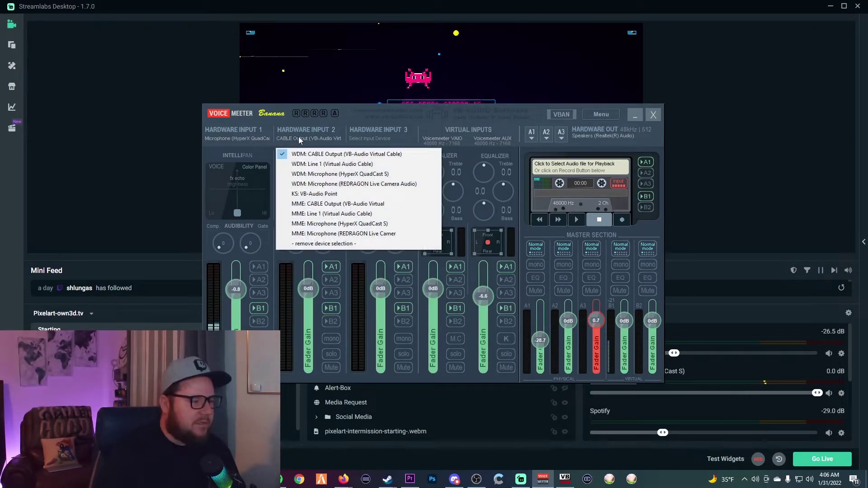
click(417, 110)
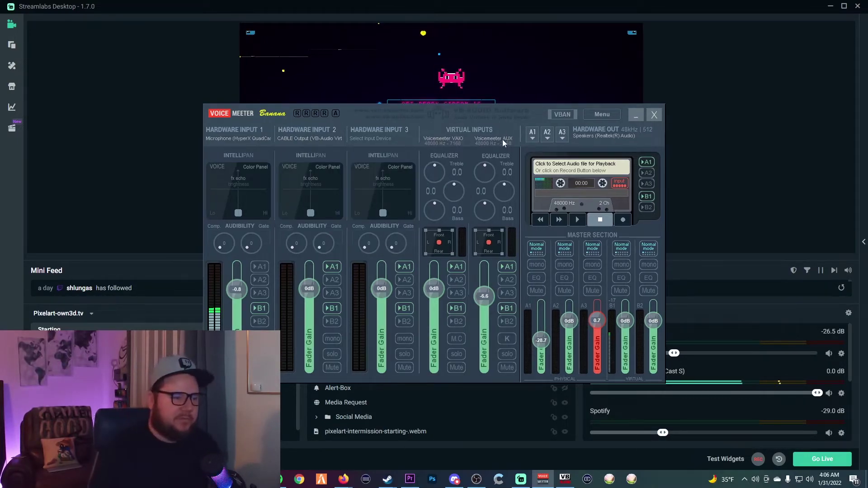
click(533, 134)
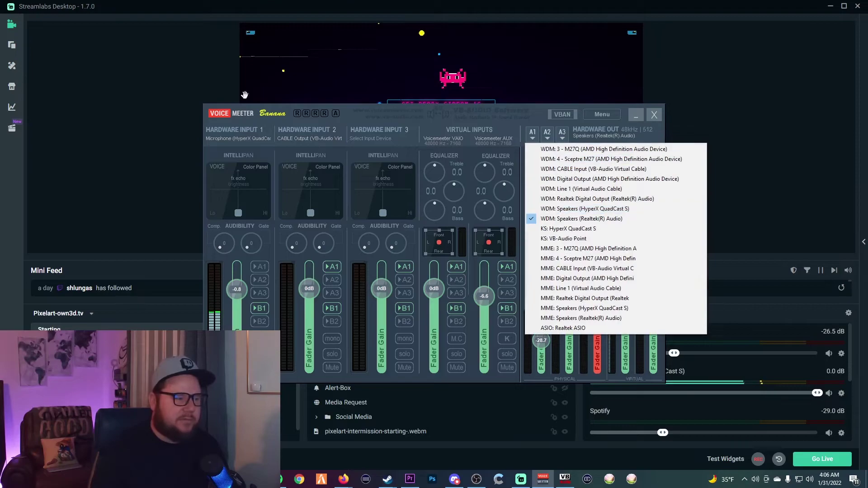
click(226, 128)
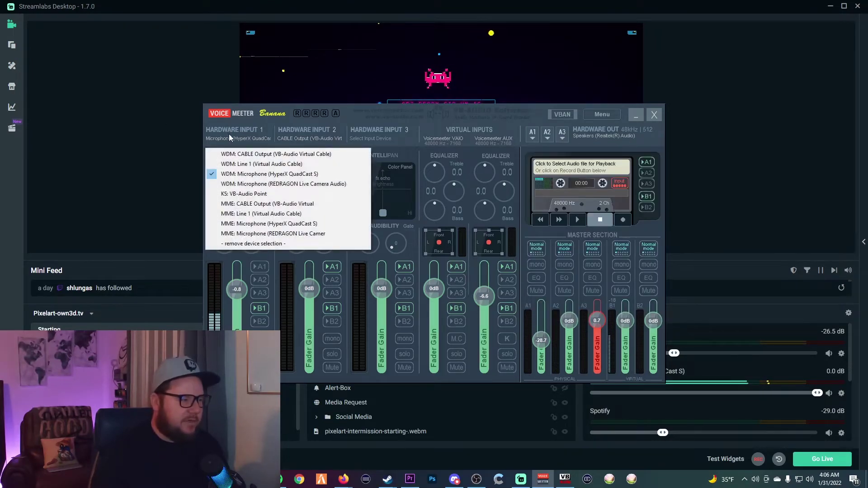
click(304, 128)
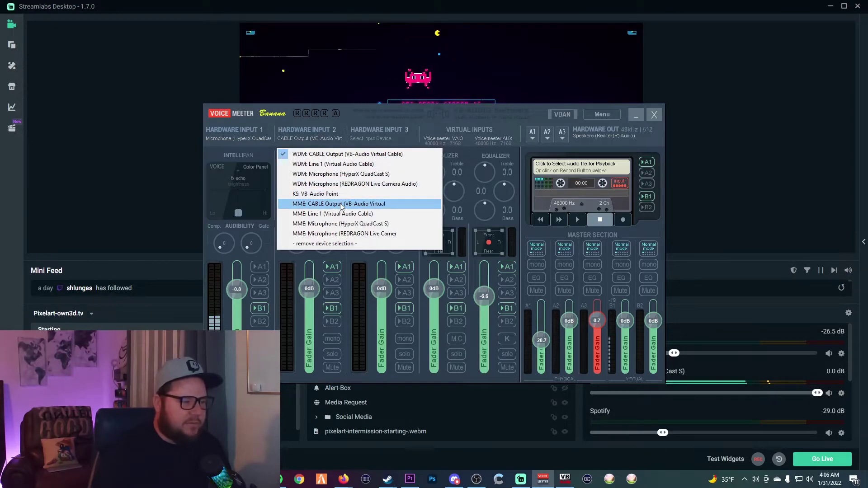
click(481, 120)
click(635, 116)
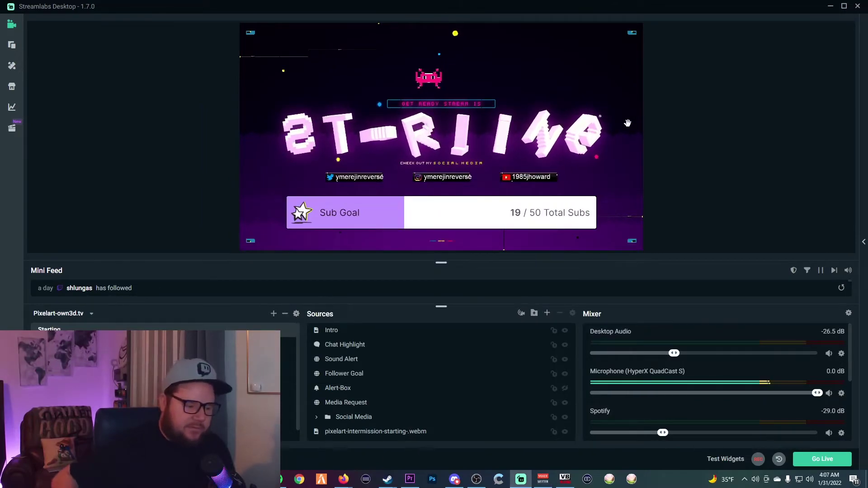
Step: Bring Voicemeeter Banana back up, review the startup and settings options in its main menu, and minimize it
click(543, 479)
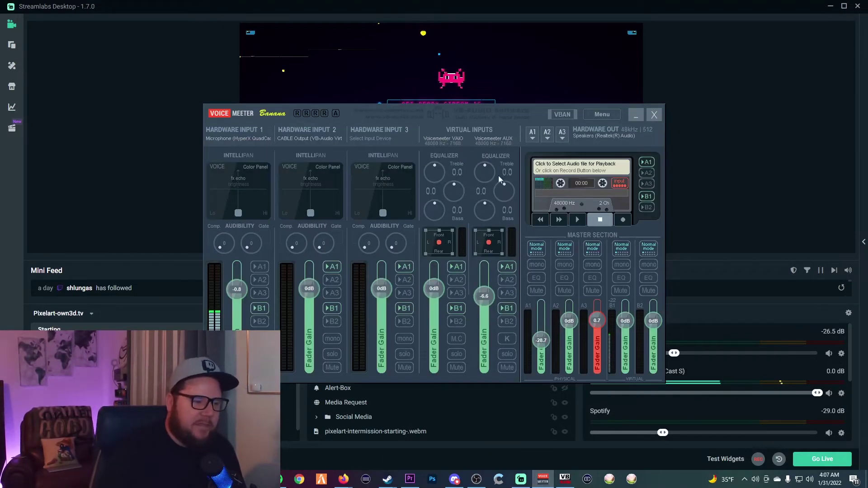
click(598, 116)
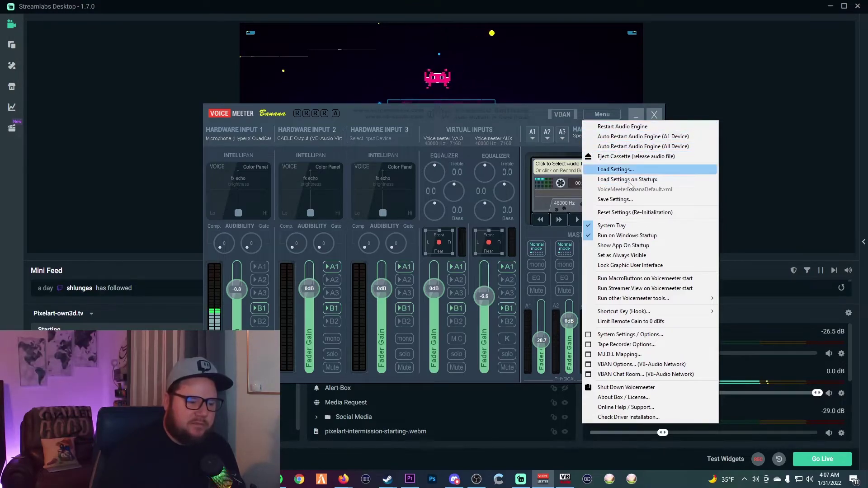
mouse_move(655, 299)
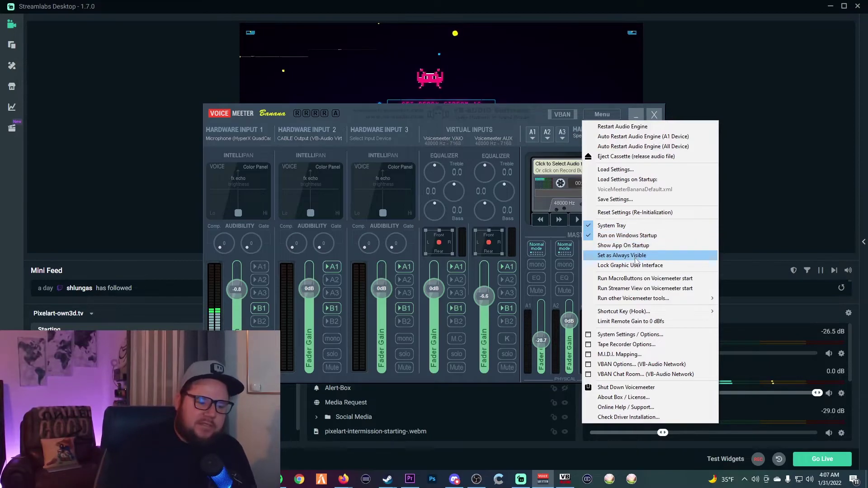
click(636, 114)
click(635, 112)
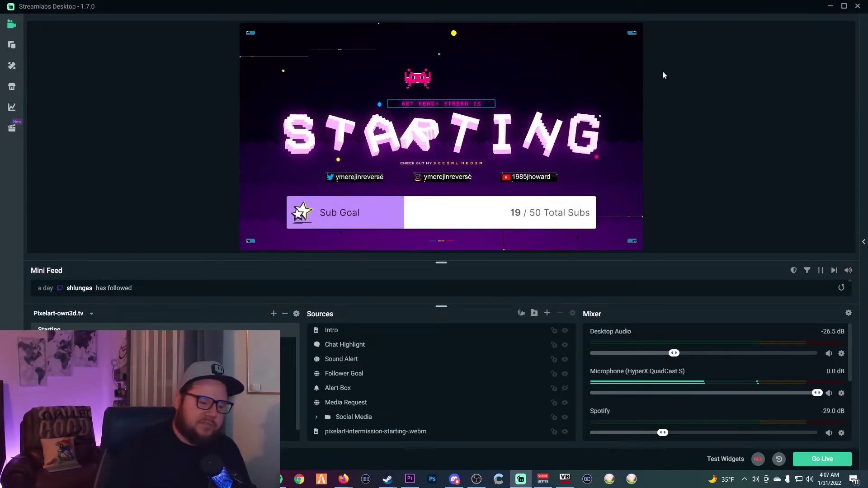
Step: Switch between Streamlabs Desktop and Voicemeeter Banana to look over the Voicemeeter mixer, and return to Streamlabs Desktop
click(522, 483)
click(522, 484)
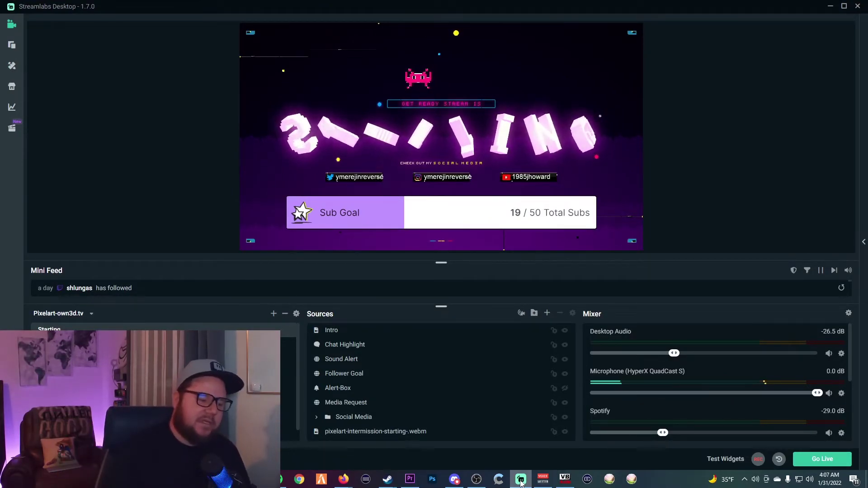
click(544, 480)
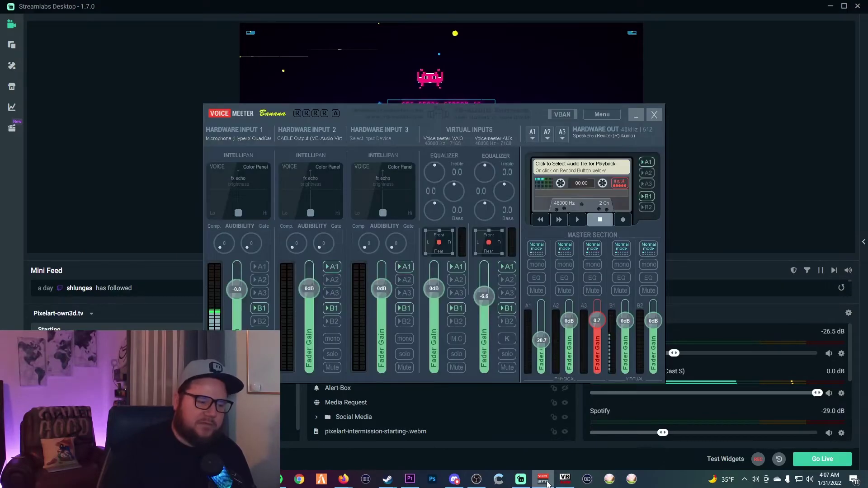
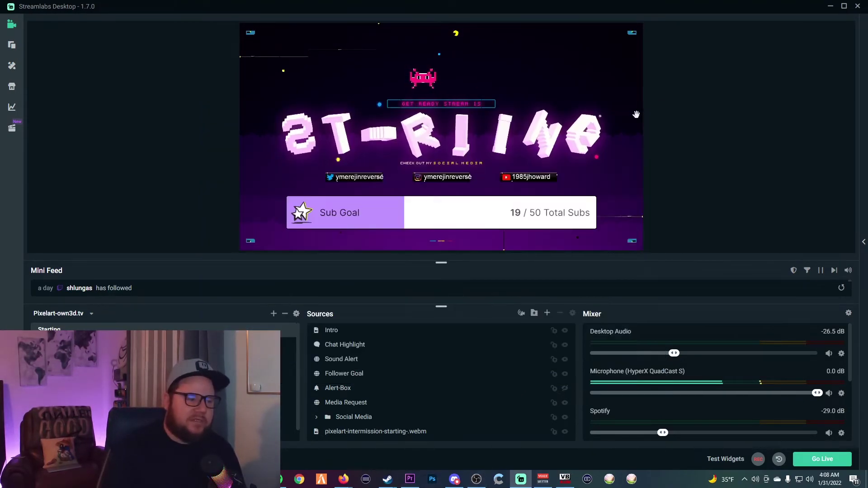
click(636, 115)
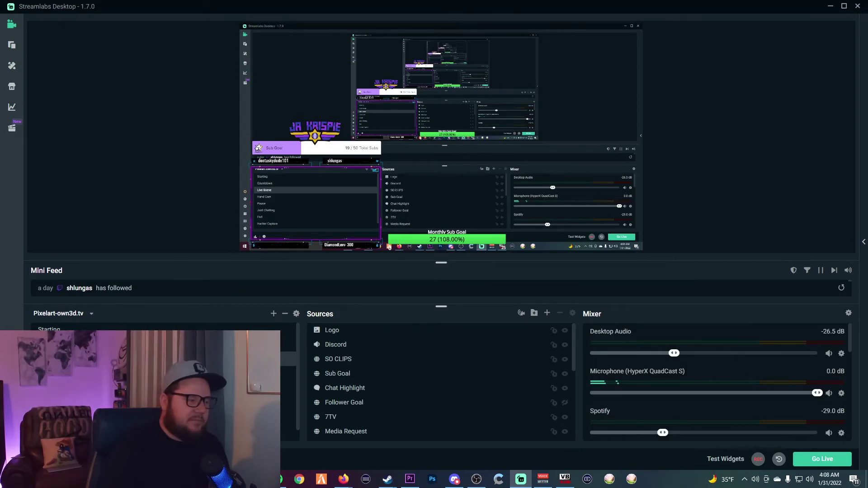
Step: Switch from the live scene to the Starting scene
click(49, 327)
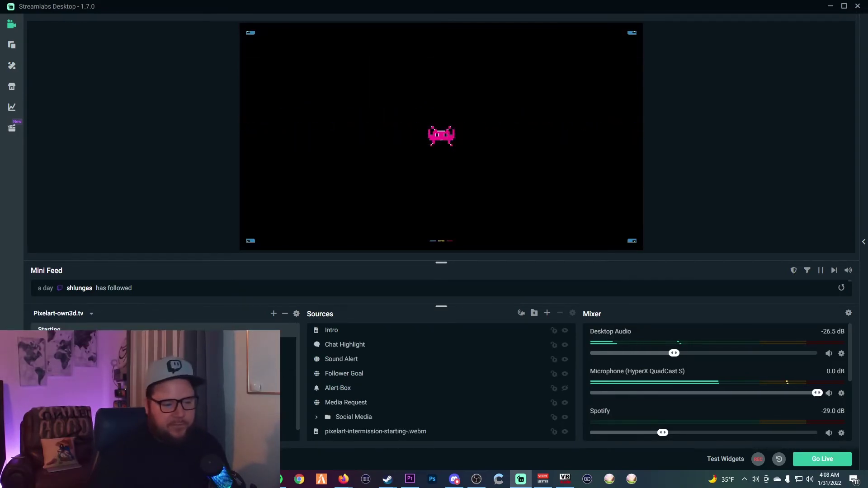